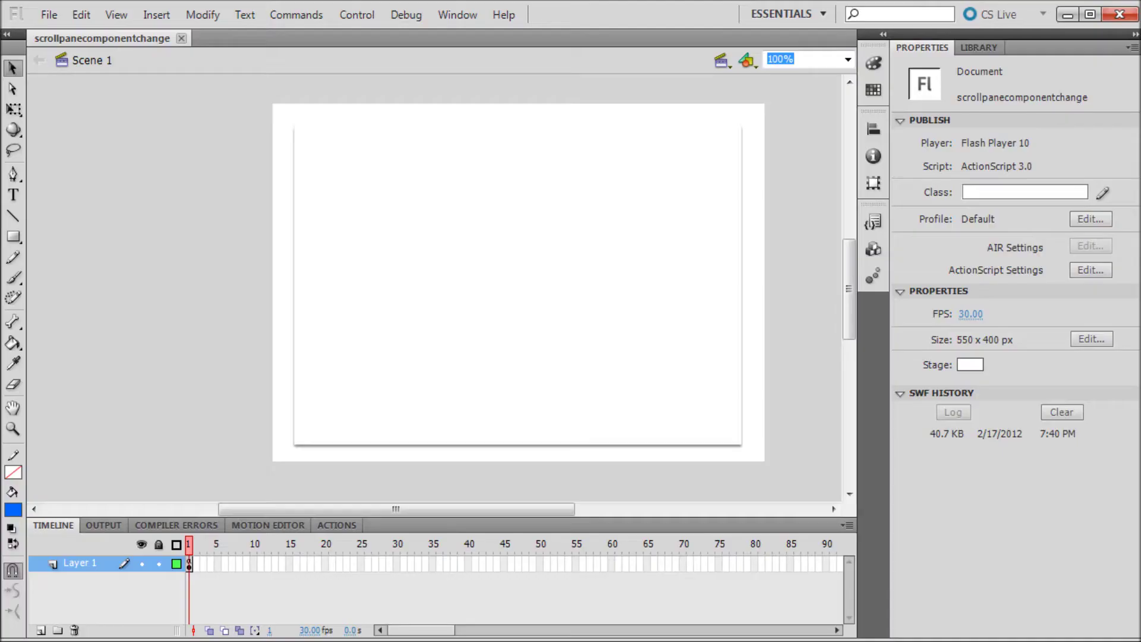
Test the movie, preview its scrolling text, then close the preview
{"action": "left_click", "coordinate": [356, 14]}
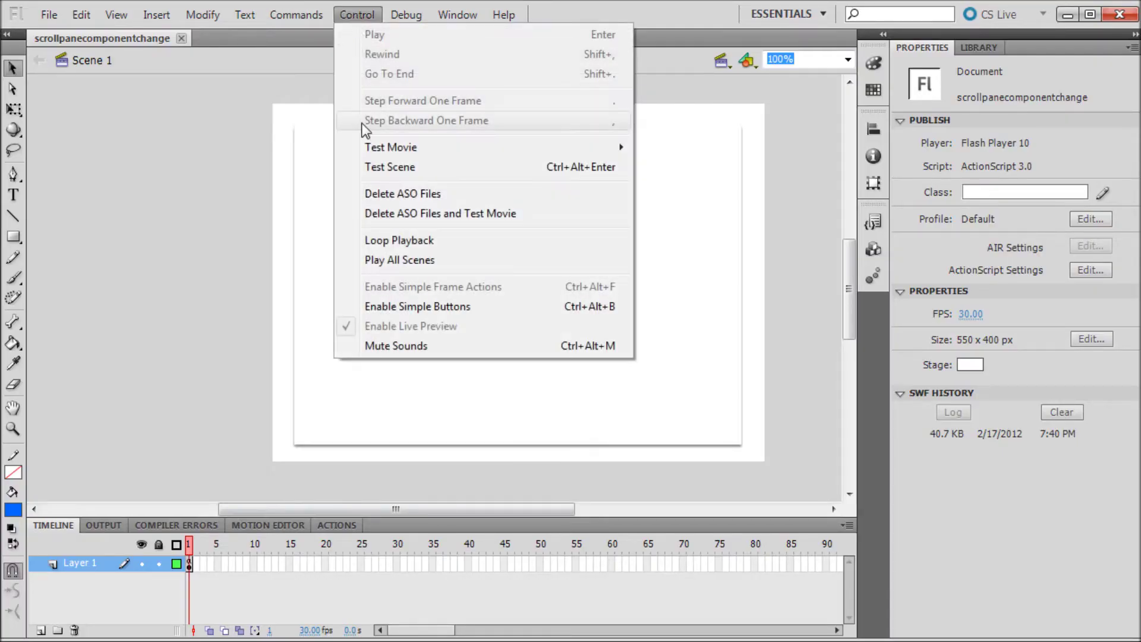
{"action": "left_click", "coordinate": [670, 232]}
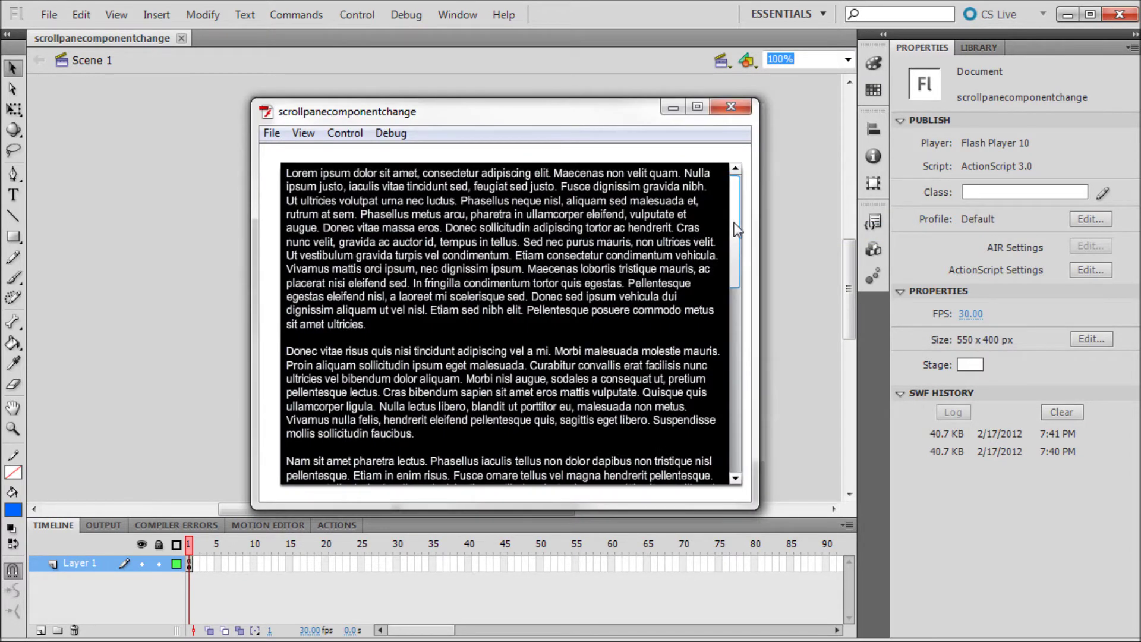
{"action": "mouse_move", "coordinate": [735, 216]}
{"action": "left_mouse_down"}
{"action": "mouse_move", "coordinate": [737, 420]}
{"action": "mouse_move", "coordinate": [737, 207]}
{"action": "left_mouse_up"}
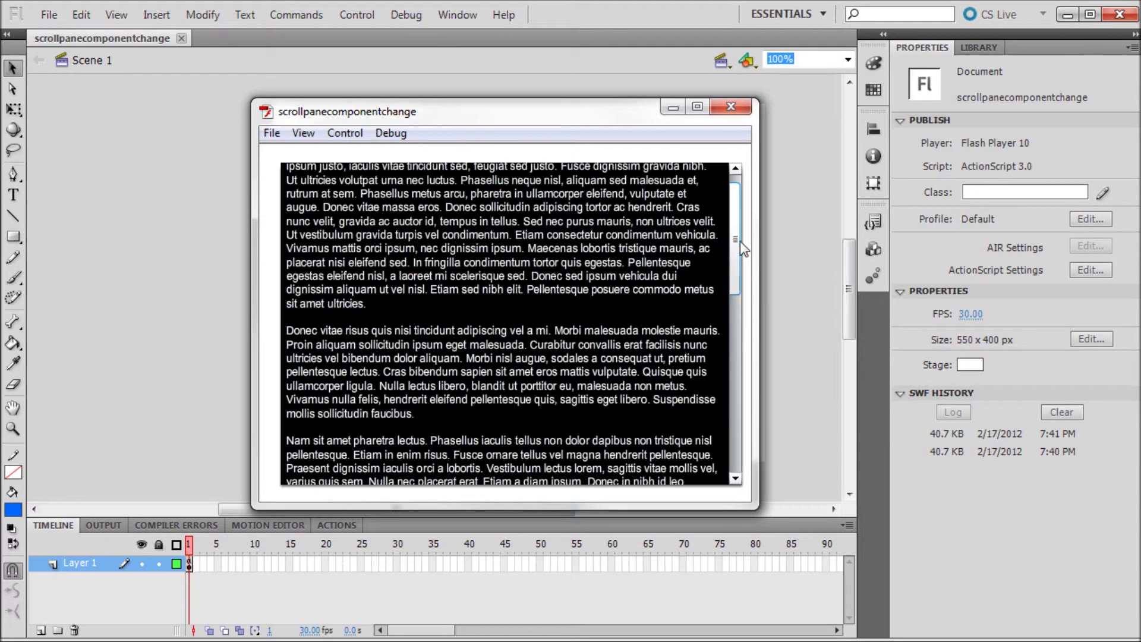
{"action": "mouse_move", "coordinate": [736, 243]}
{"action": "left_mouse_down"}
{"action": "mouse_move", "coordinate": [737, 368]}
{"action": "mouse_move", "coordinate": [735, 179]}
{"action": "left_mouse_up"}
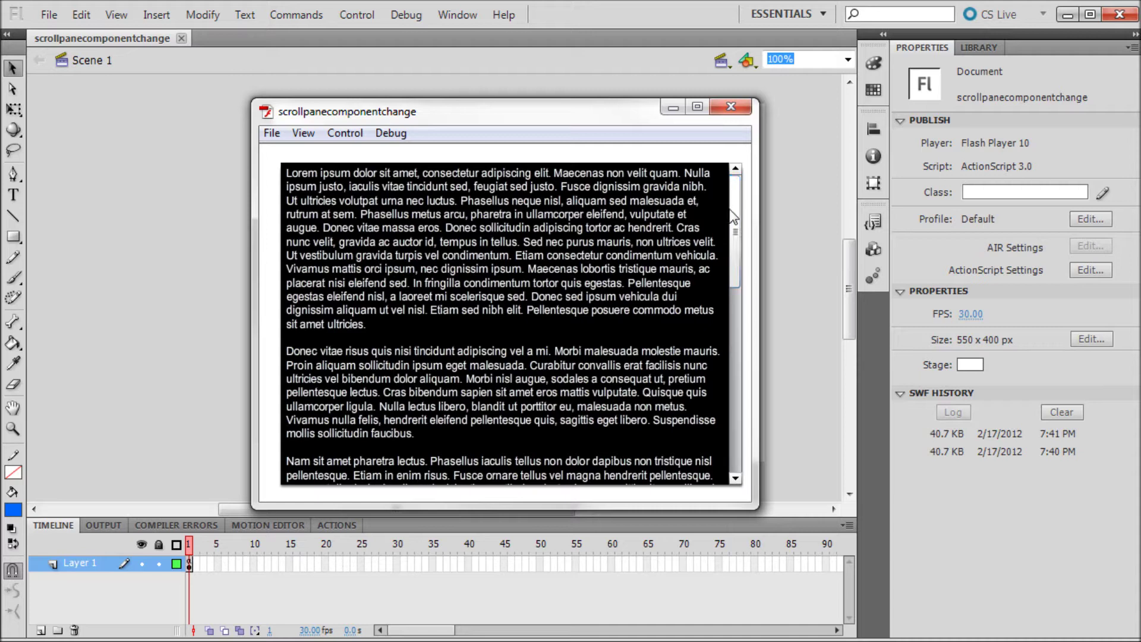
{"action": "left_click", "coordinate": [731, 108]}
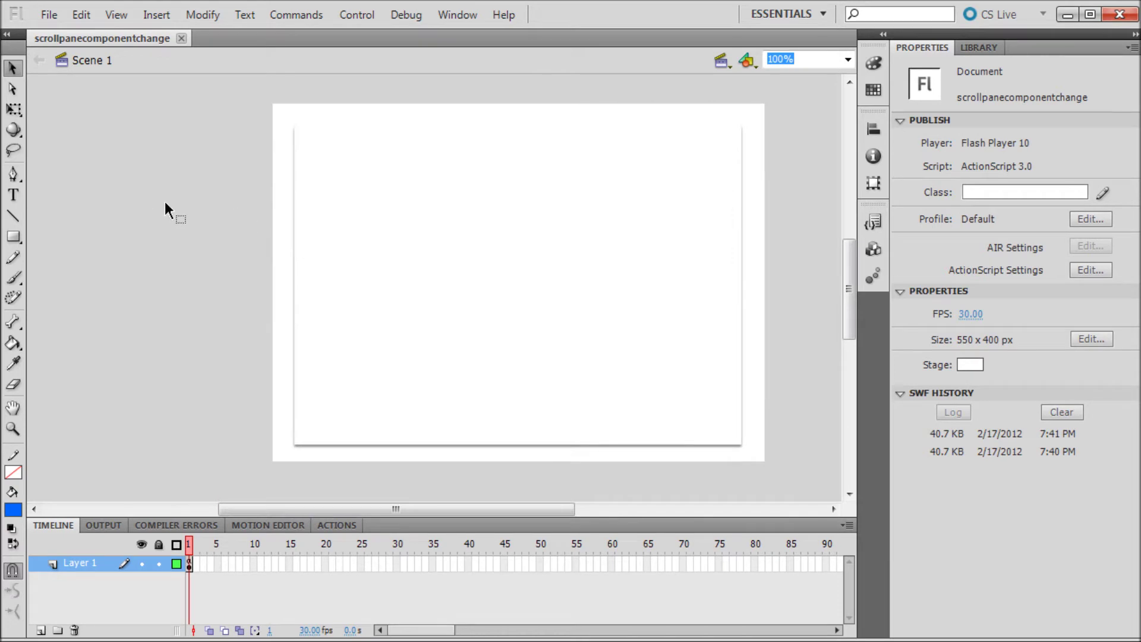
Enter the ScrollPane component and inspect its Disabled, Normal and ScrollBar skin assets
{"action": "left_click", "coordinate": [436, 213]}
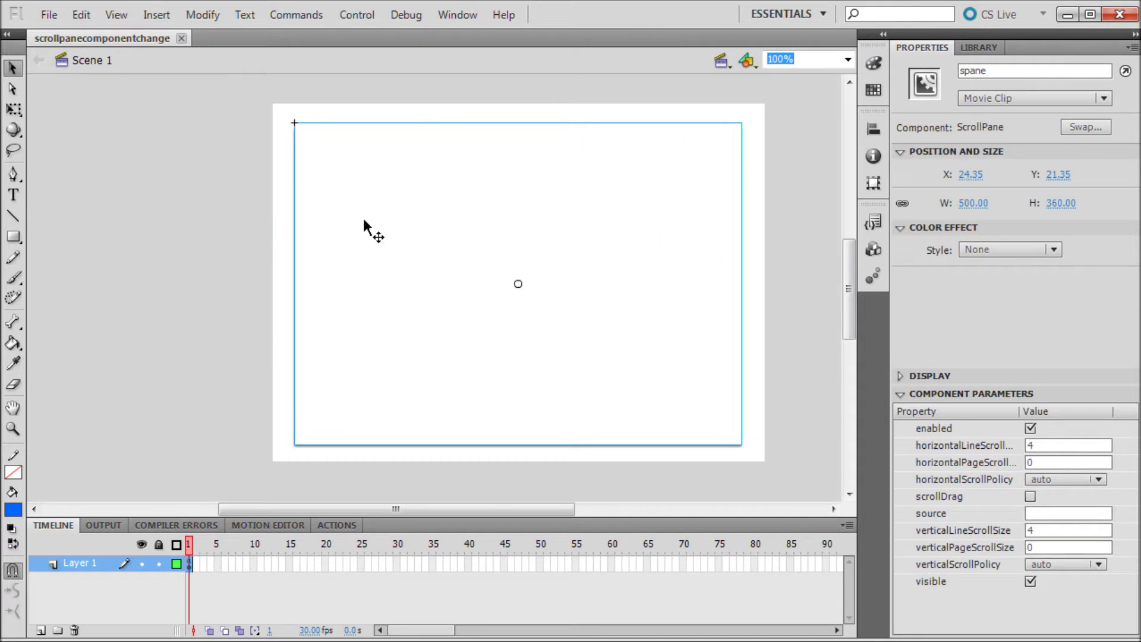
{"action": "double_click", "coordinate": [471, 215]}
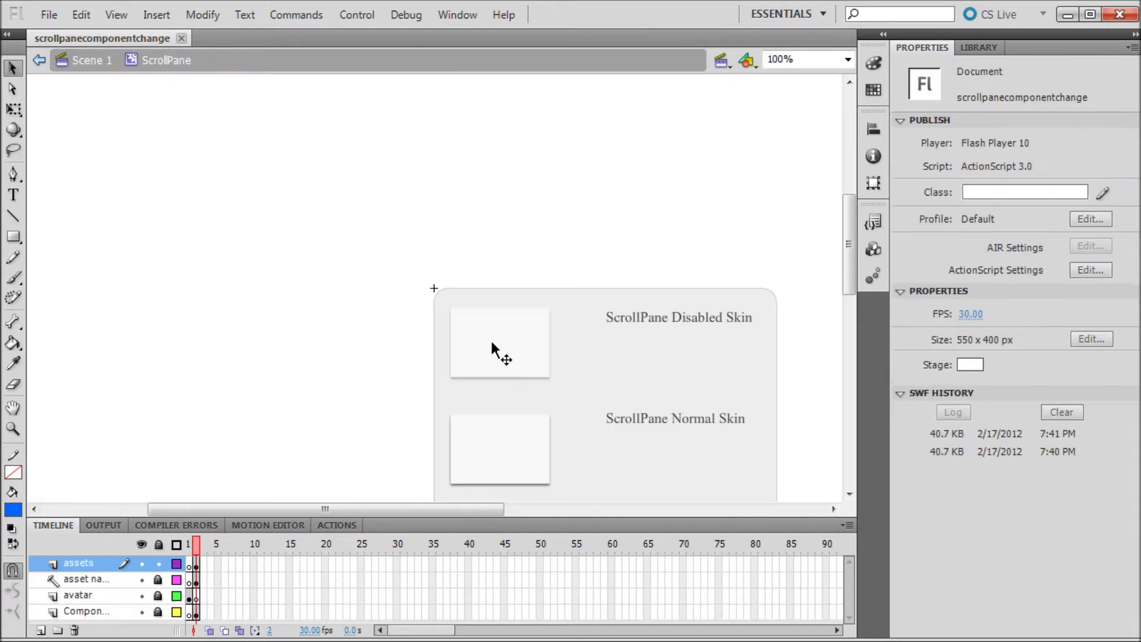
{"action": "scroll", "coordinate": [497, 346], "scroll_direction": "down", "scroll_amount": 3}
{"action": "mouse_move", "coordinate": [447, 508]}
{"action": "left_mouse_down"}
{"action": "mouse_move", "coordinate": [542, 516]}
{"action": "mouse_move", "coordinate": [521, 511]}
{"action": "left_mouse_up"}
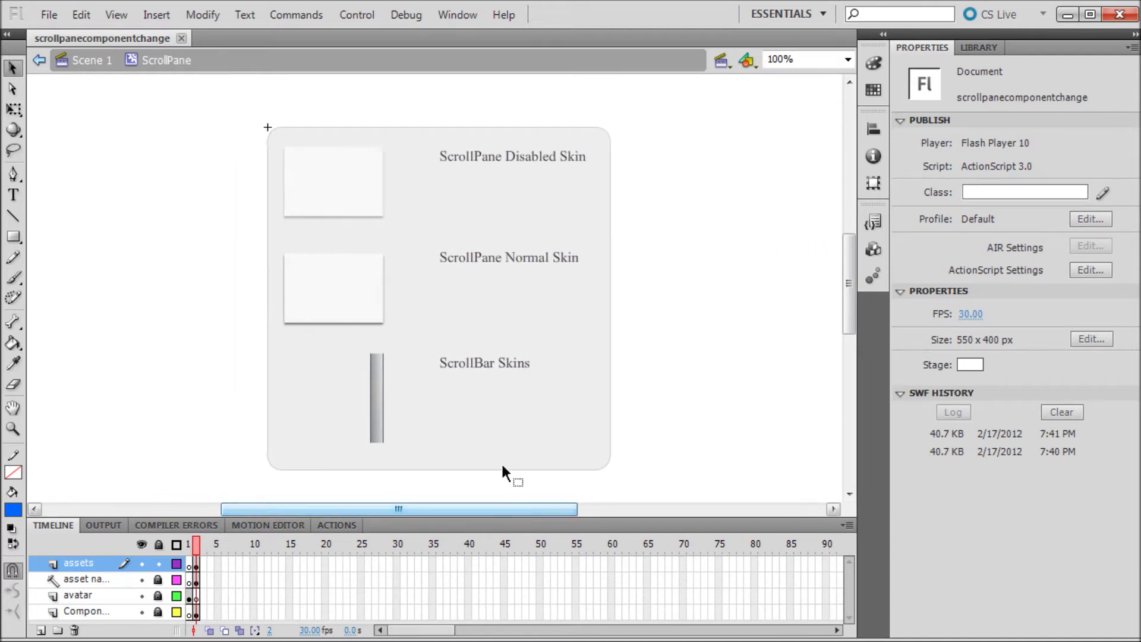
{"action": "left_click", "coordinate": [322, 187]}
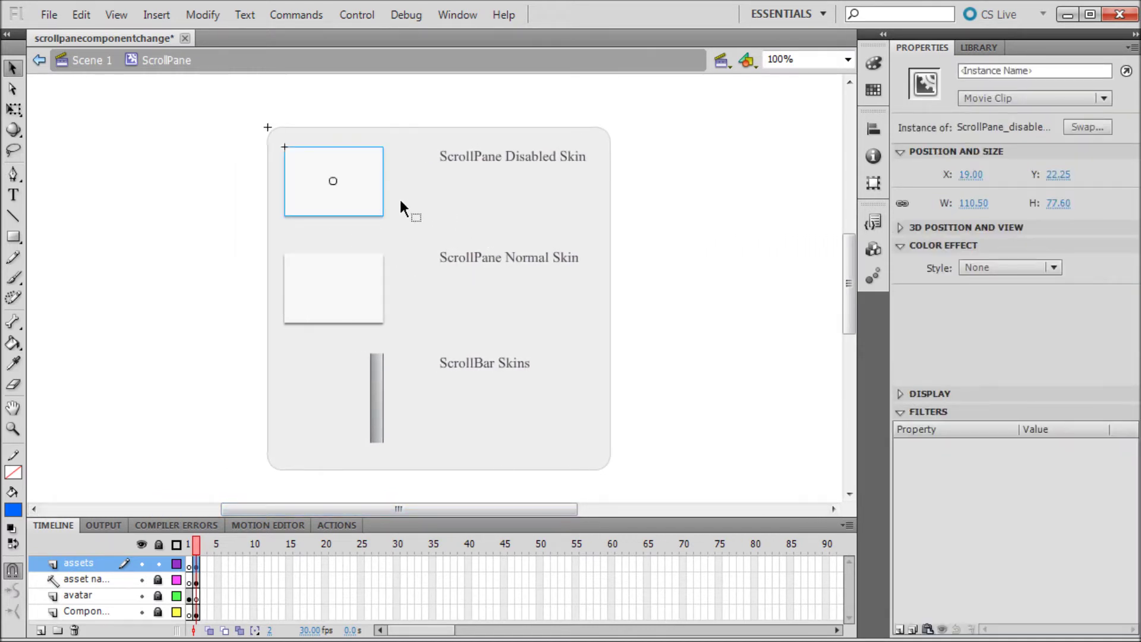
{"action": "left_click", "coordinate": [339, 272]}
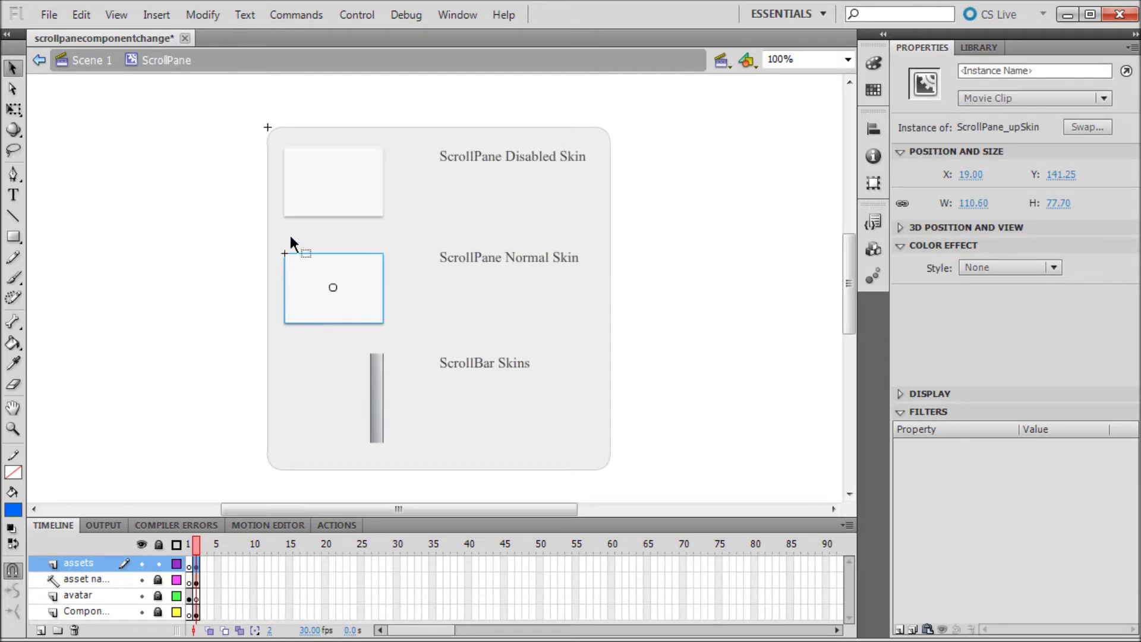
{"action": "left_click", "coordinate": [357, 332]}
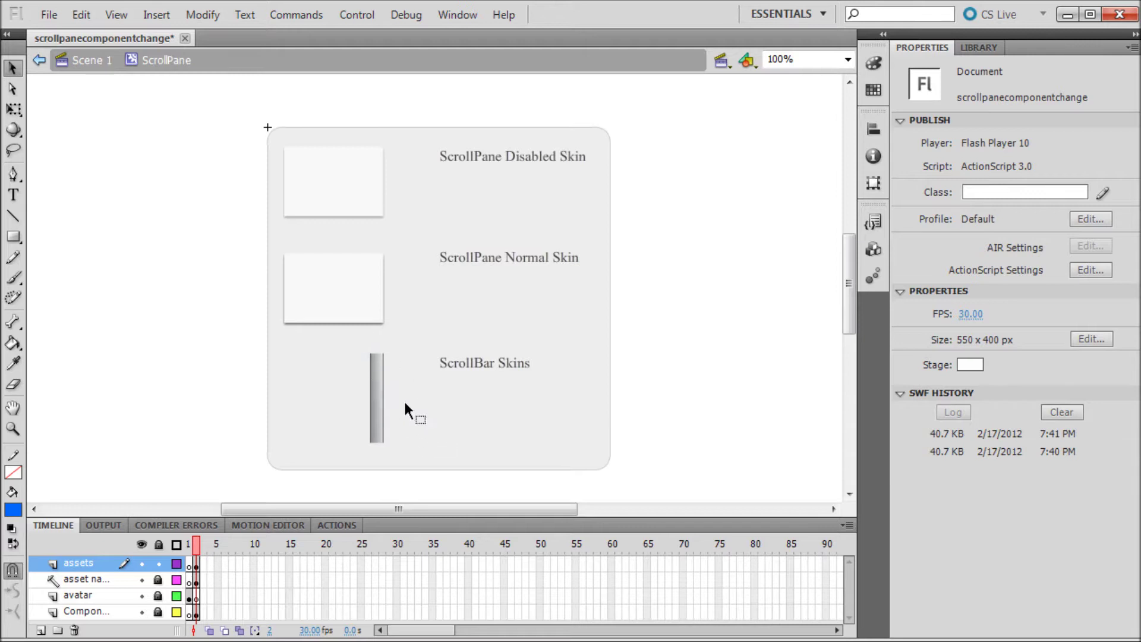
{"action": "left_click", "coordinate": [379, 383]}
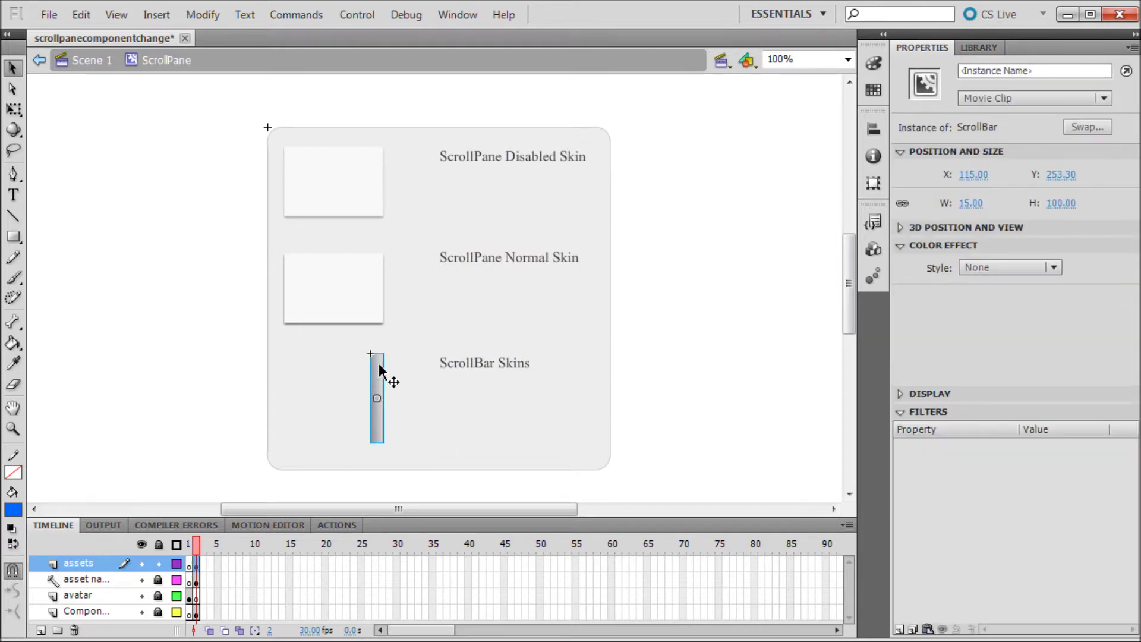
Open the ScrollBar skin's states, then preview the movie's current scrollbar and close it
{"action": "double_click", "coordinate": [381, 368]}
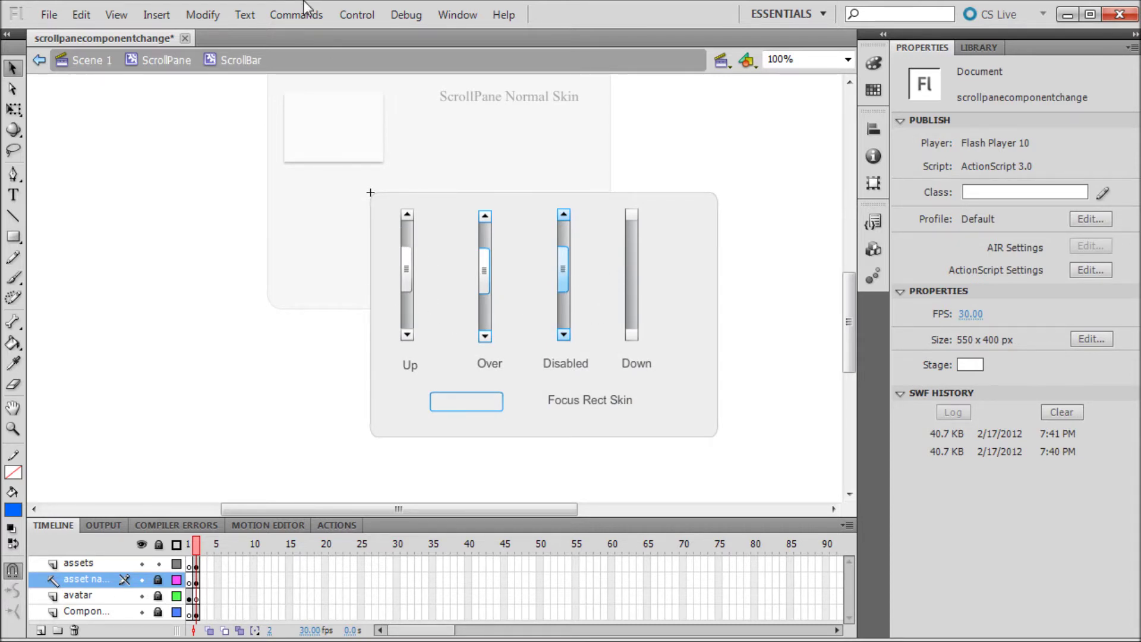
{"action": "left_click", "coordinate": [357, 15]}
{"action": "mouse_move", "coordinate": [390, 146]}
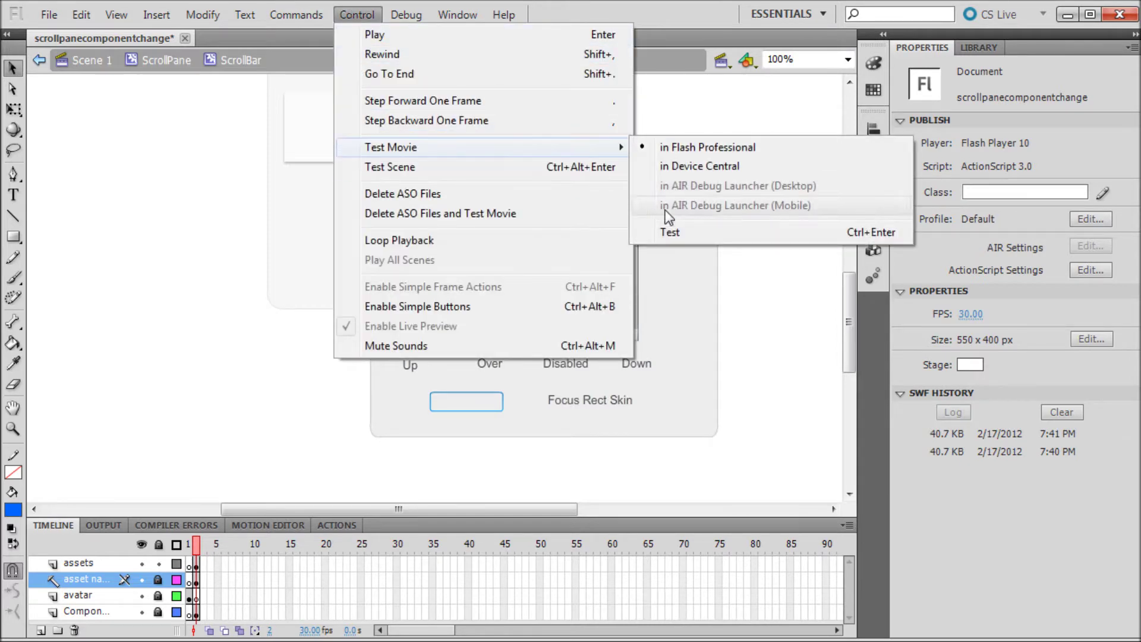
{"action": "left_click", "coordinate": [675, 228]}
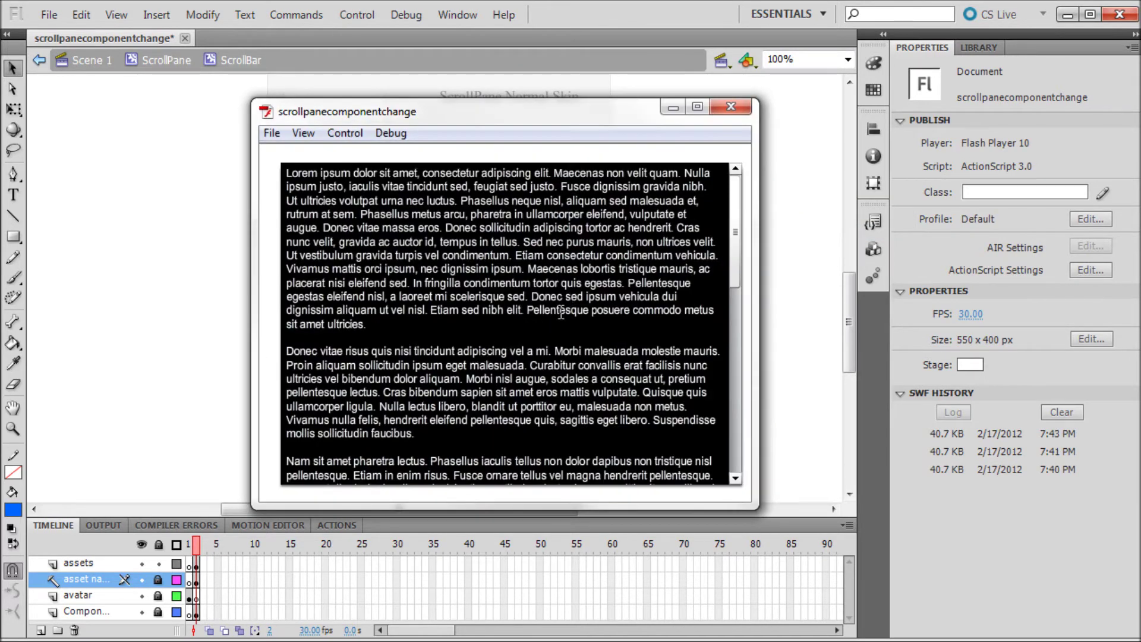
{"action": "left_click_drag", "start_coordinate": [481, 113], "coordinate": [60, 124]}
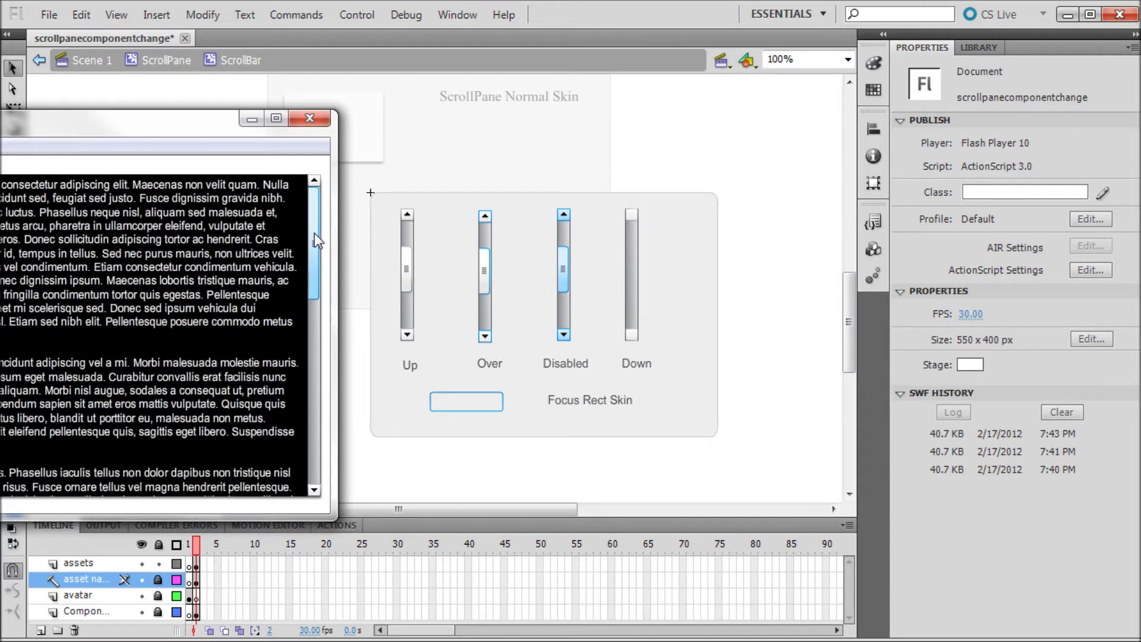
{"action": "left_click_drag", "start_coordinate": [315, 233], "coordinate": [318, 217]}
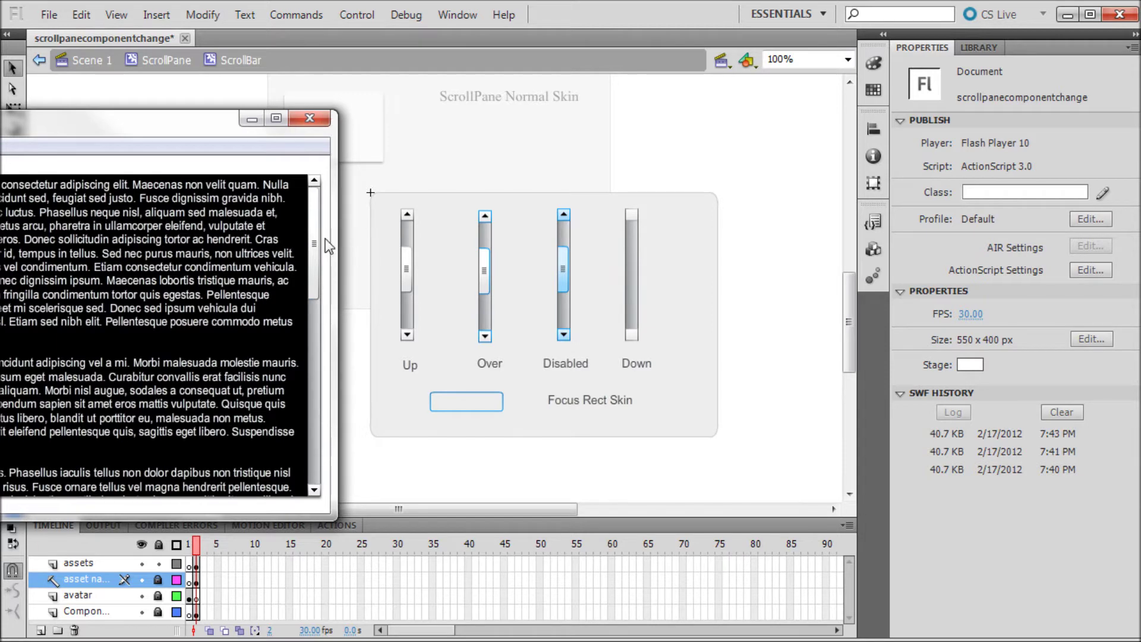
{"action": "left_click_drag", "start_coordinate": [314, 239], "coordinate": [323, 190]}
{"action": "left_click", "coordinate": [310, 118]}
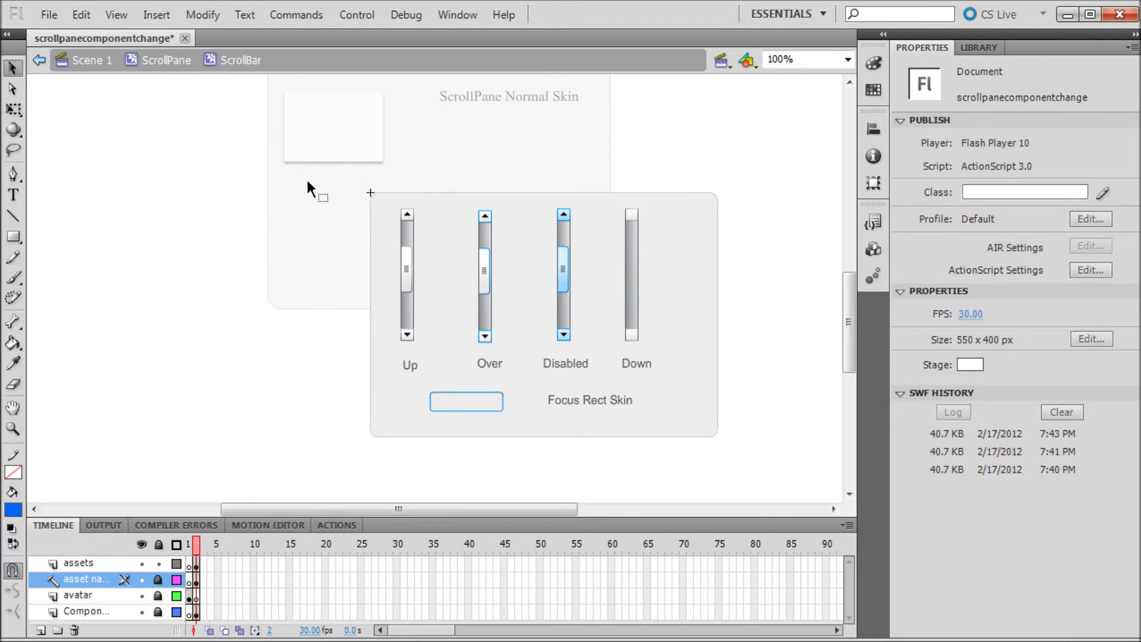
At 400% zoom, delete the grip icon from the left Up-state scroll thumb
{"action": "left_click", "coordinate": [407, 274]}
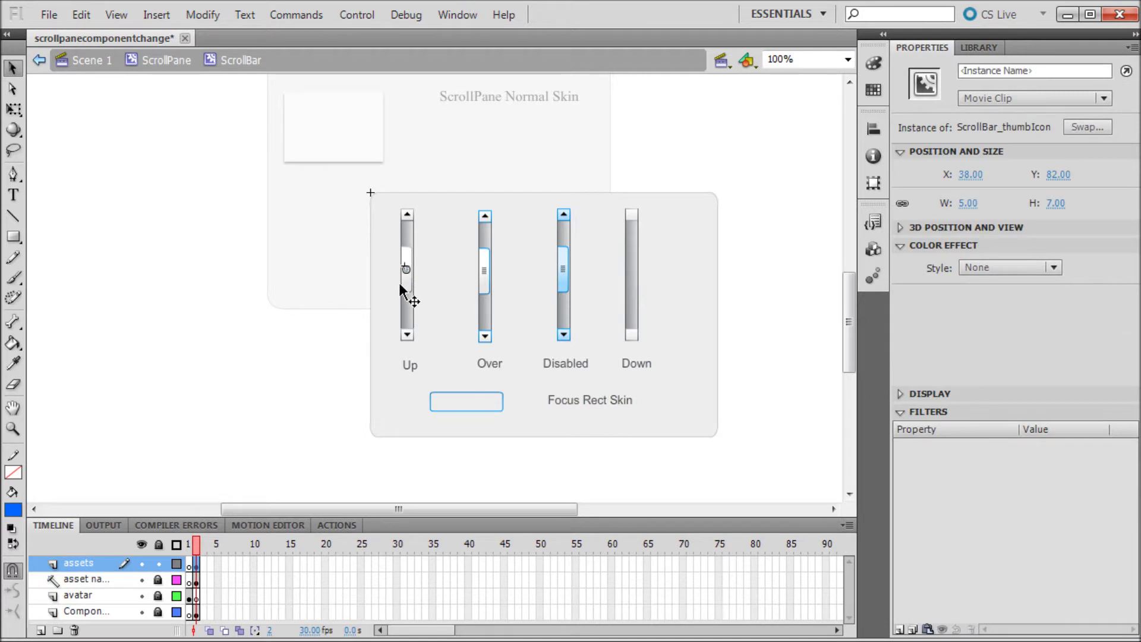
{"action": "double_click", "coordinate": [406, 281]}
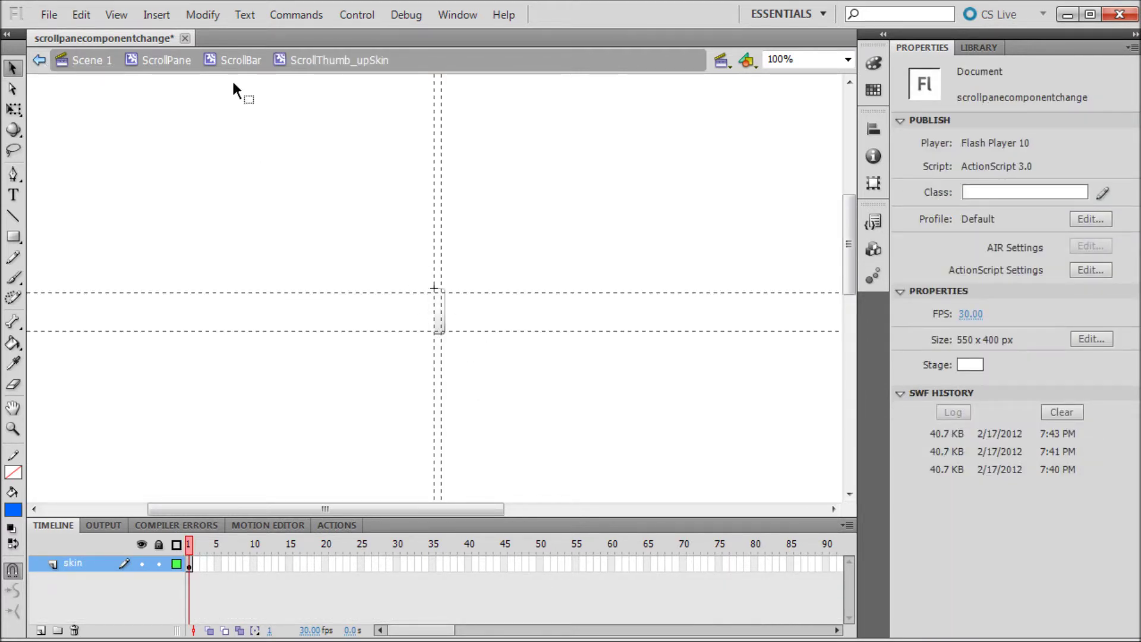
{"action": "left_click", "coordinate": [240, 60]}
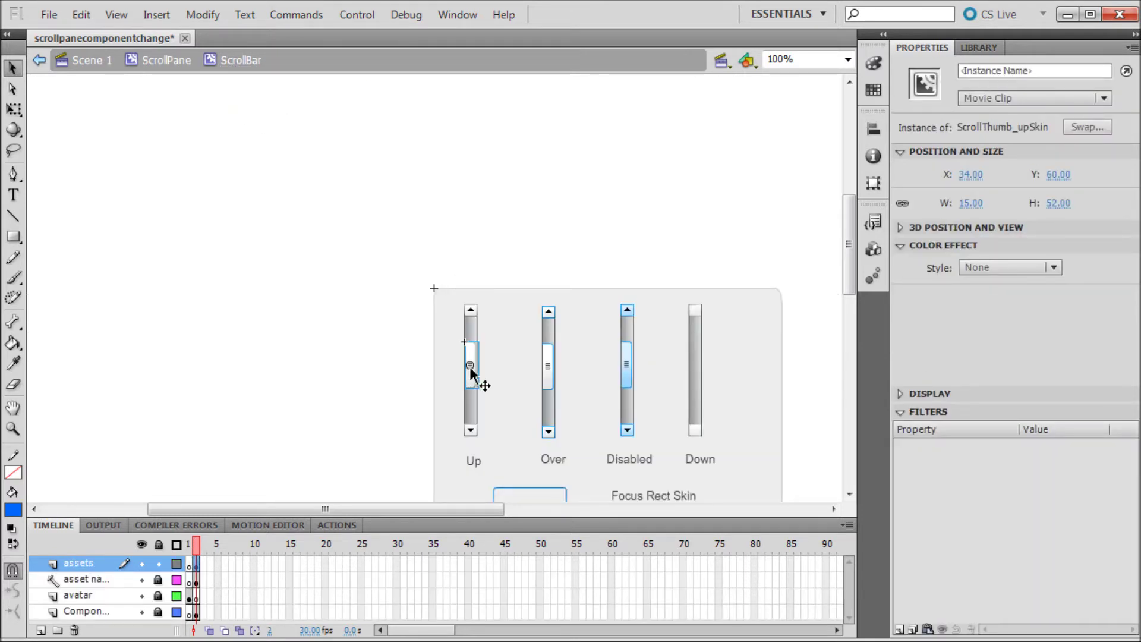
{"action": "left_click", "coordinate": [847, 60]}
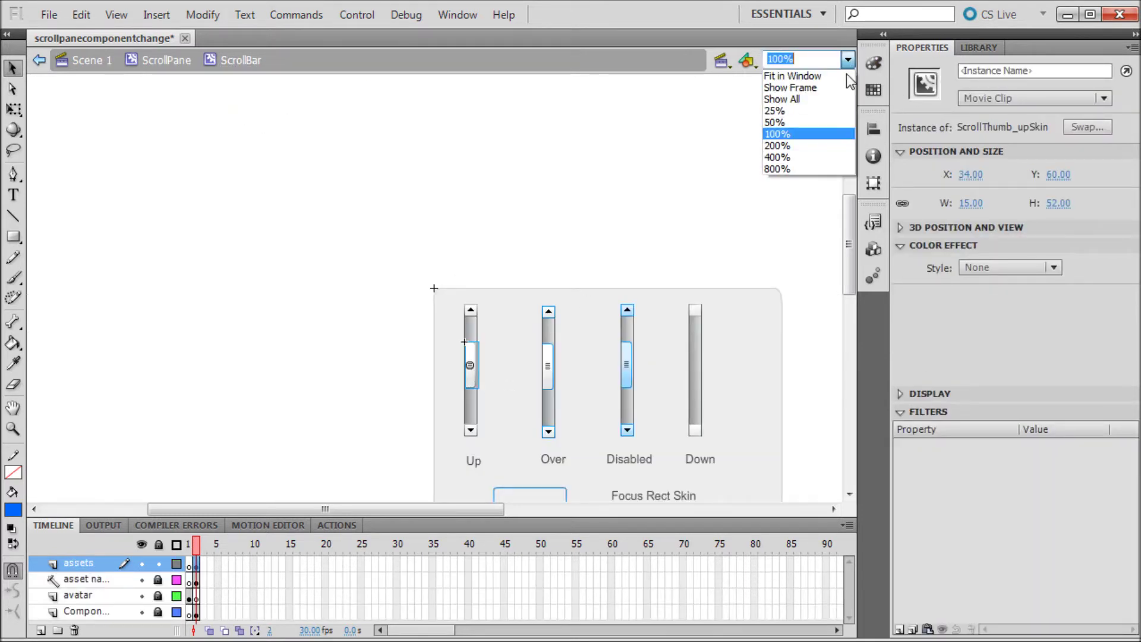
{"action": "left_click", "coordinate": [789, 158]}
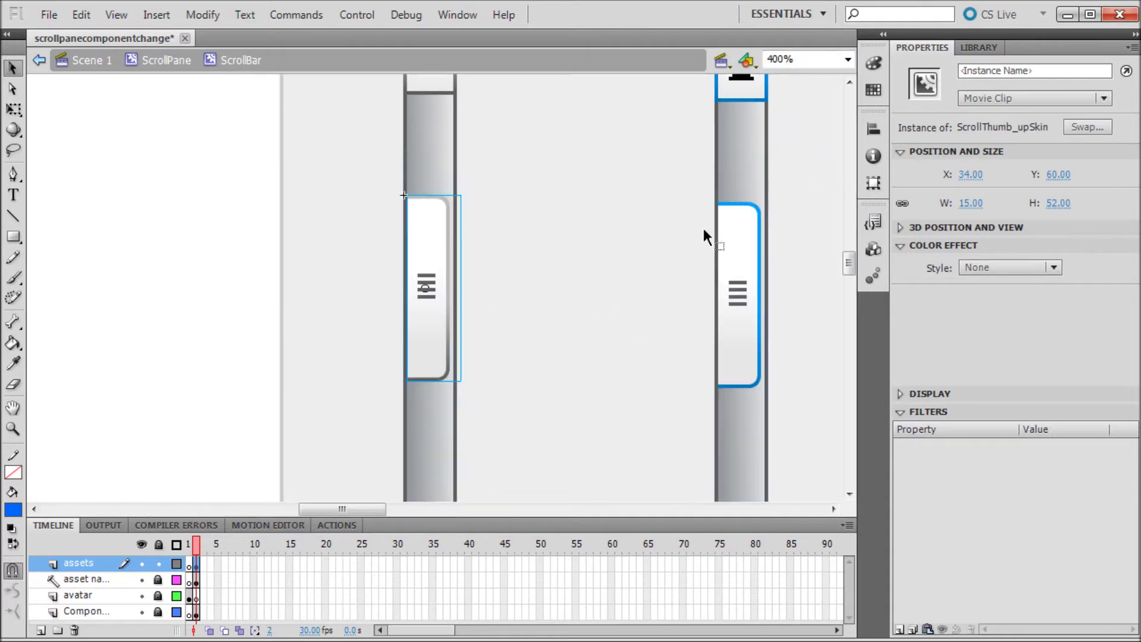
{"action": "left_click_drag", "start_coordinate": [343, 509], "coordinate": [383, 513]}
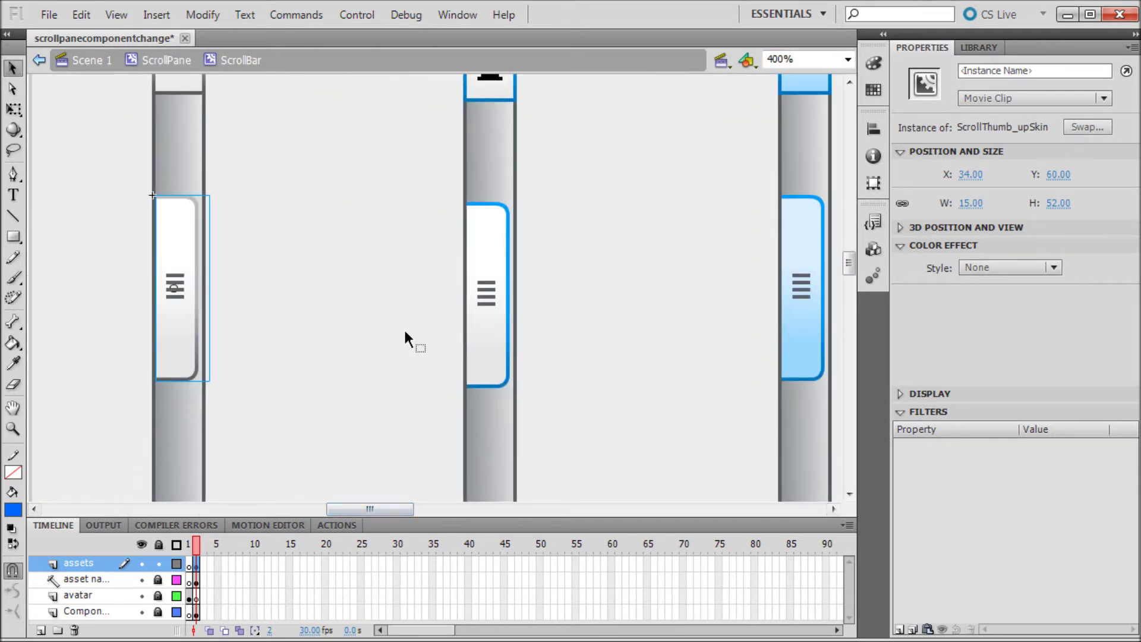
{"action": "left_click", "coordinate": [178, 297]}
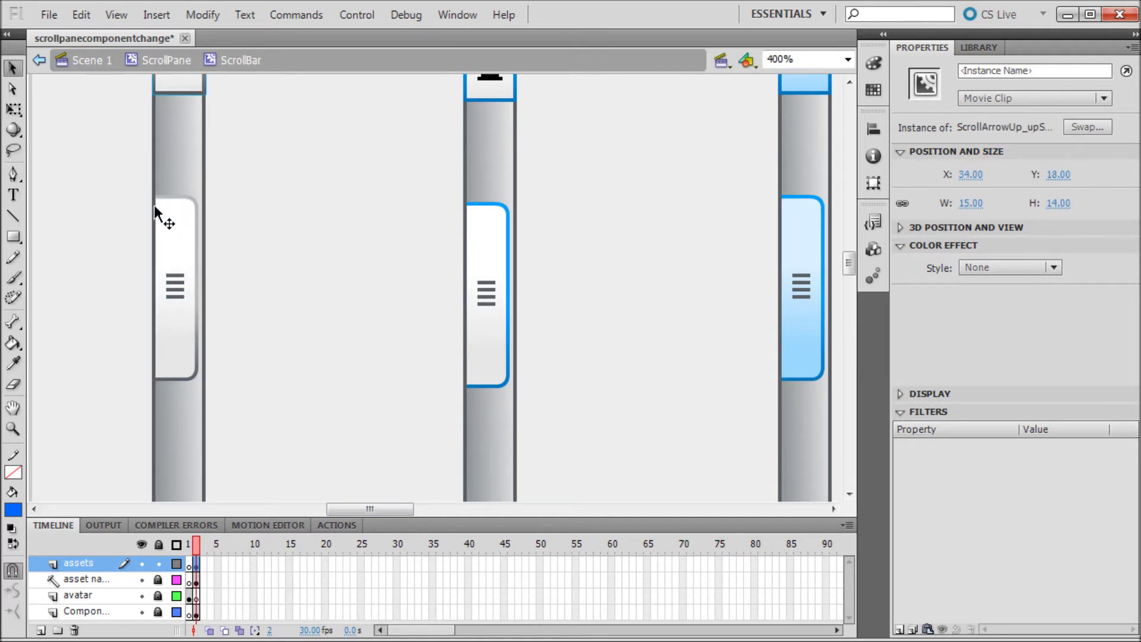
{"action": "left_click", "coordinate": [161, 246]}
{"action": "left_click", "coordinate": [181, 302]}
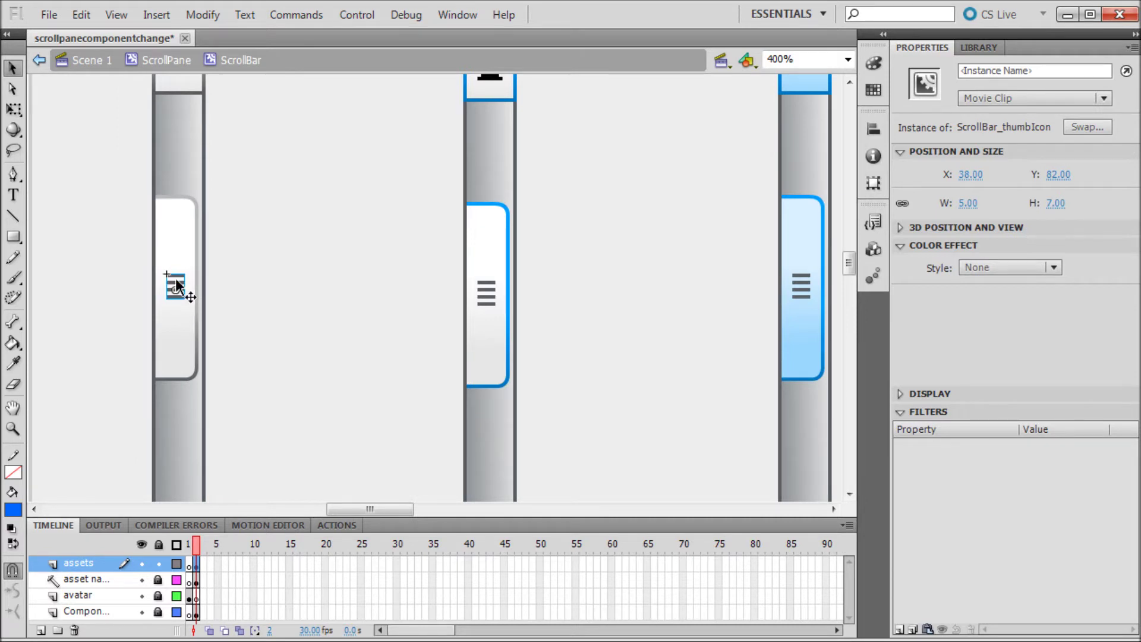
{"action": "key", "text": "Delete"}
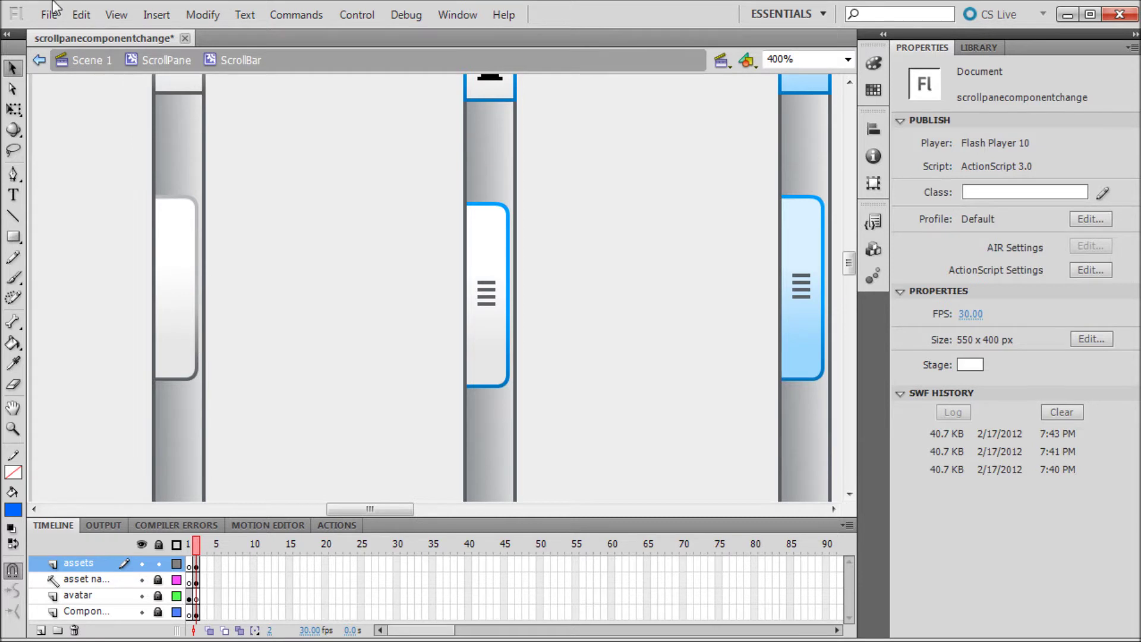
Undo the deletion and delete the grip lines inside the ScrollBar_thumbIcon symbol instead
{"action": "left_click", "coordinate": [80, 14]}
{"action": "left_click", "coordinate": [117, 36]}
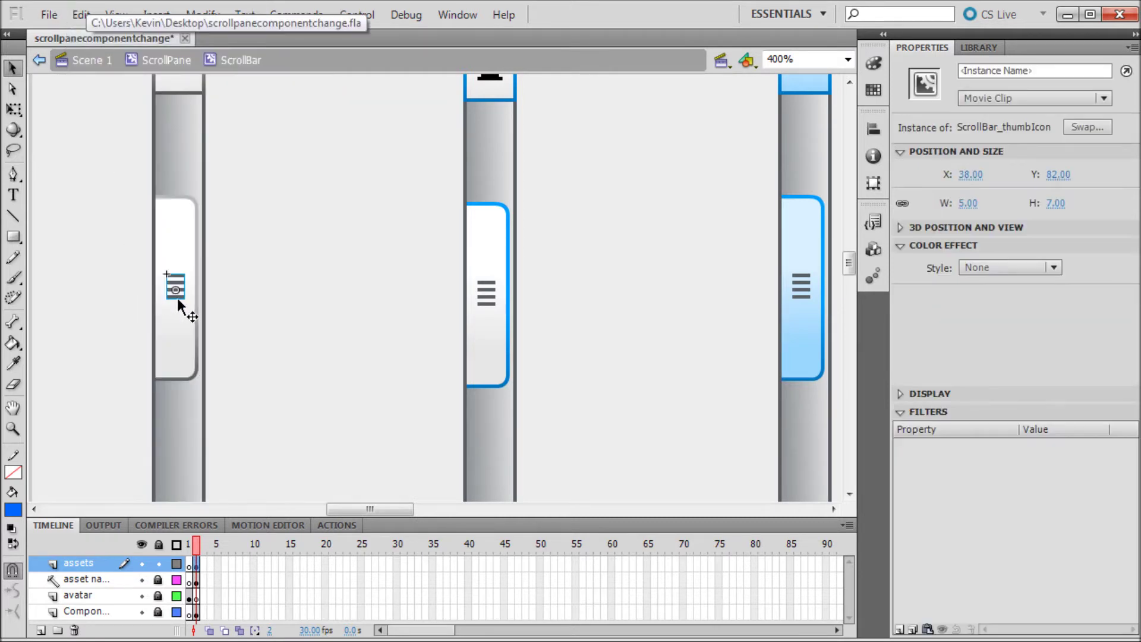
{"action": "double_click", "coordinate": [175, 295]}
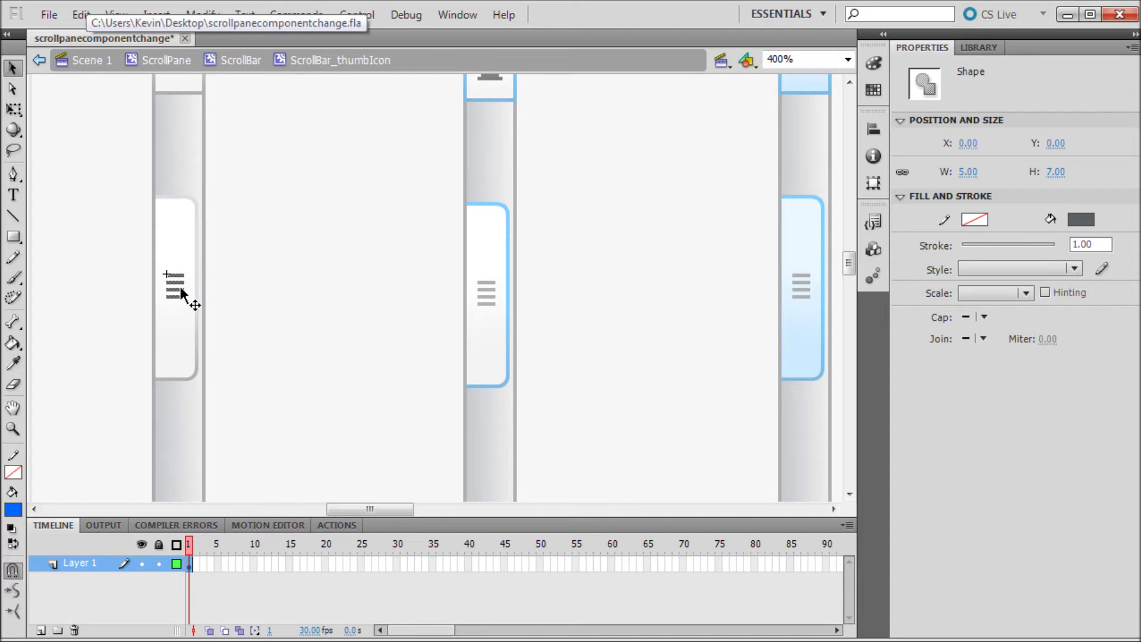
{"action": "key", "text": "Delete"}
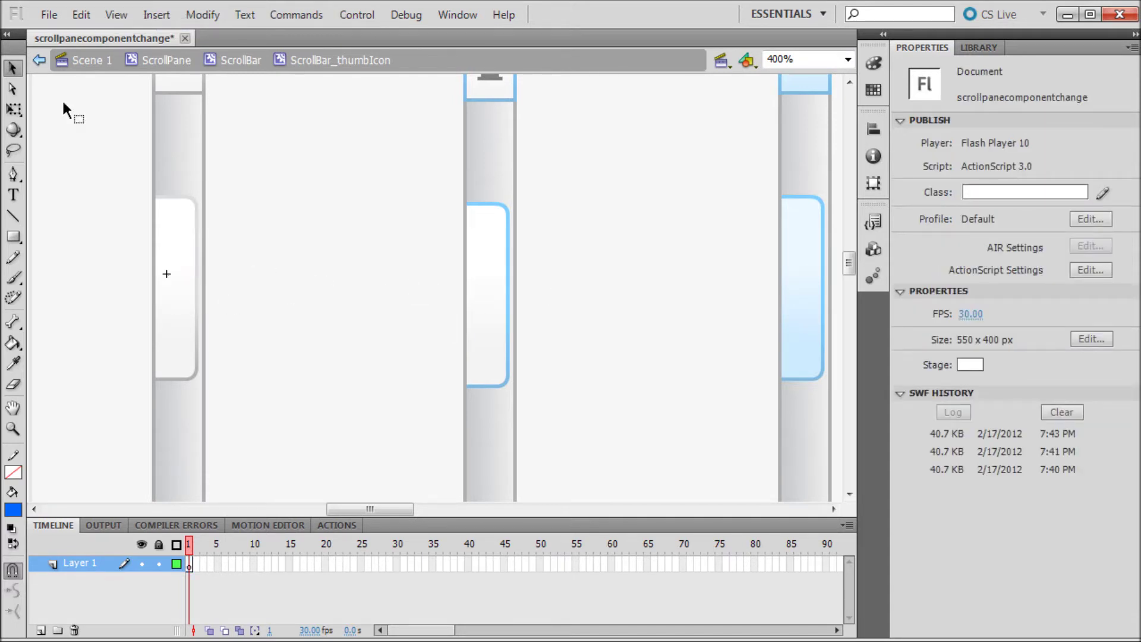
Draw a small black-filled rectangle as the new thumb grip
{"action": "left_click", "coordinate": [14, 236]}
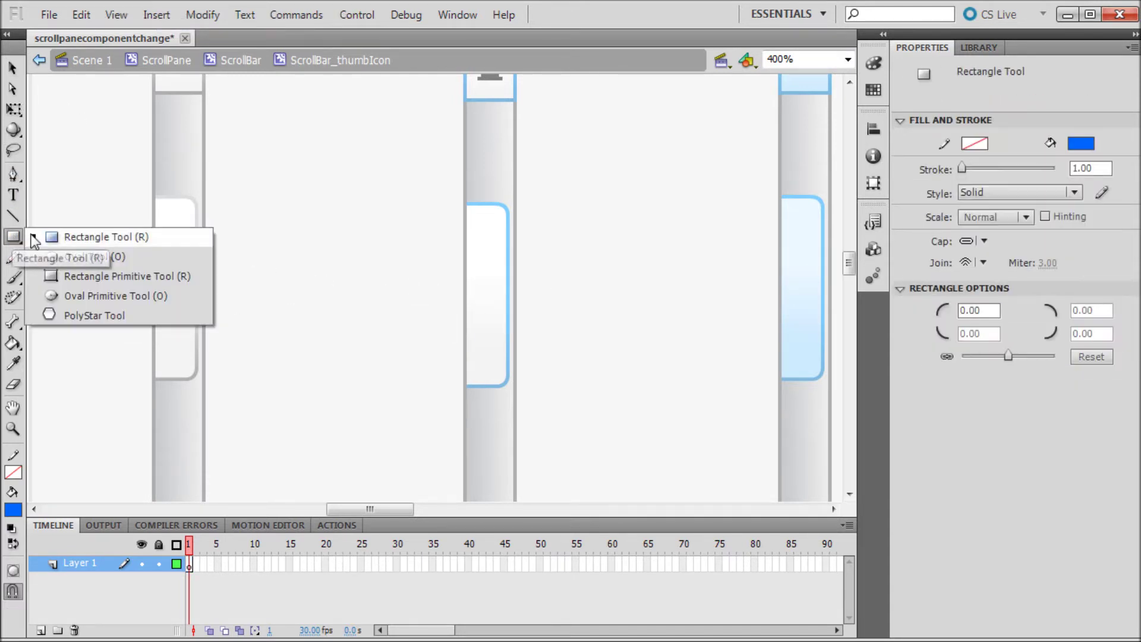
{"action": "left_click", "coordinate": [52, 236]}
{"action": "left_click", "coordinate": [1081, 143]}
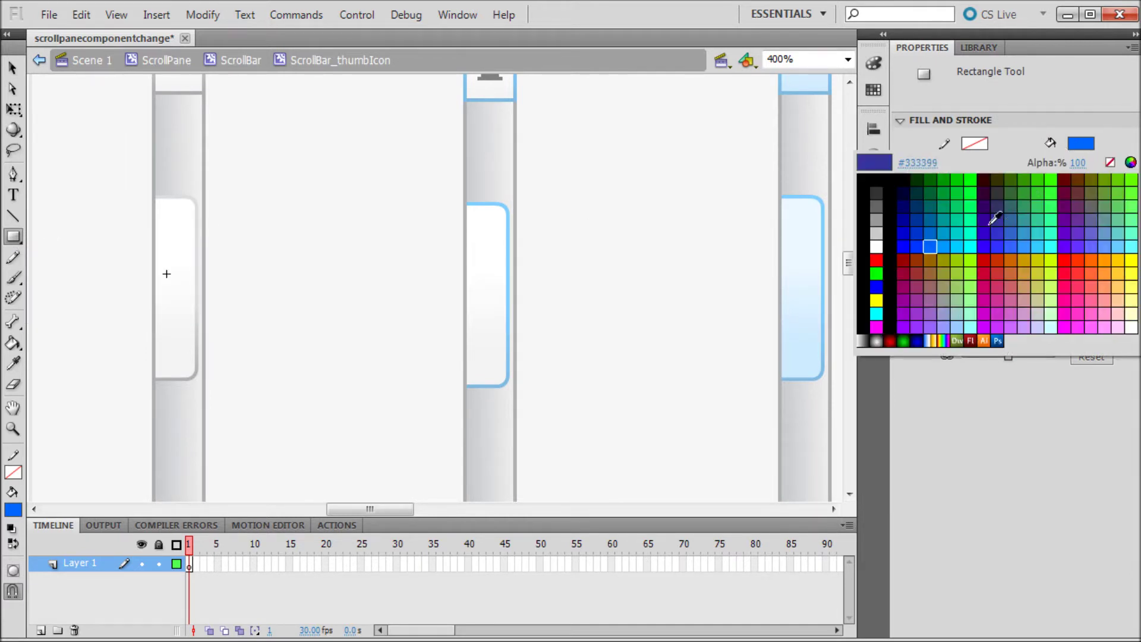
{"action": "left_click", "coordinate": [902, 194]}
{"action": "left_click_drag", "start_coordinate": [270, 242], "coordinate": [282, 274]}
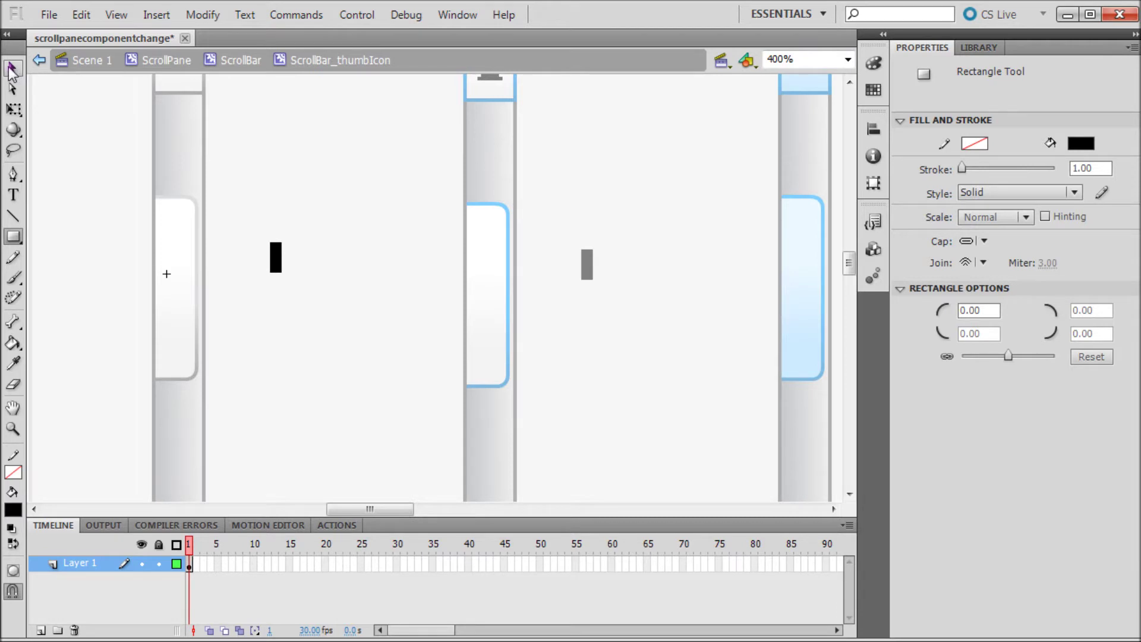
{"action": "left_click", "coordinate": [14, 108]}
{"action": "left_click", "coordinate": [275, 259]}
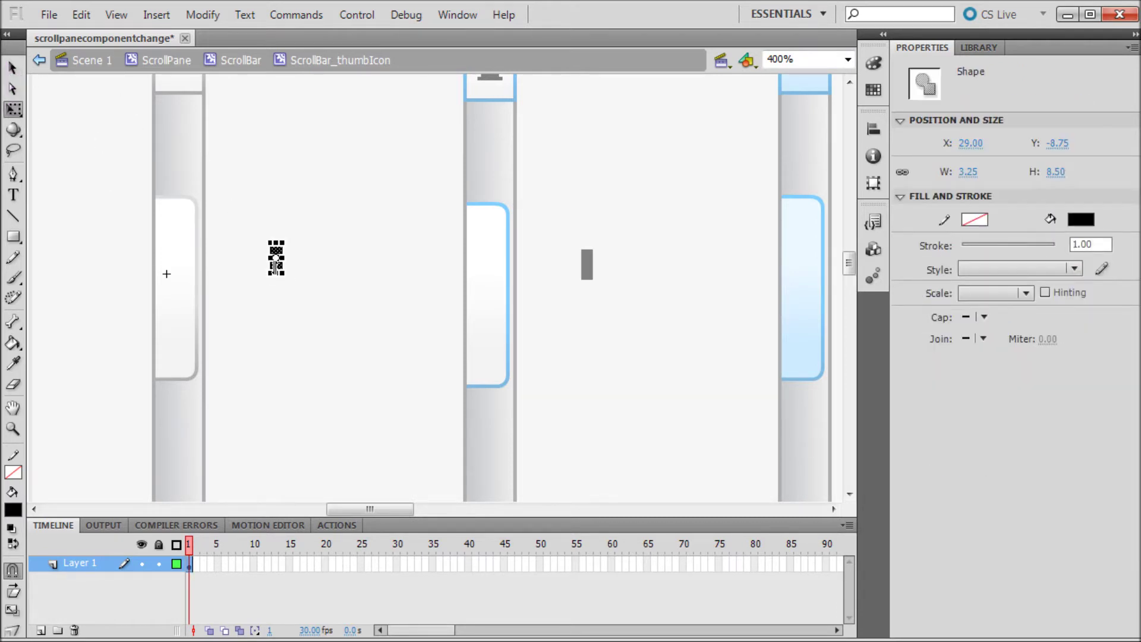
At 800% zoom, position the black bar on the thumb
{"action": "left_click", "coordinate": [847, 60]}
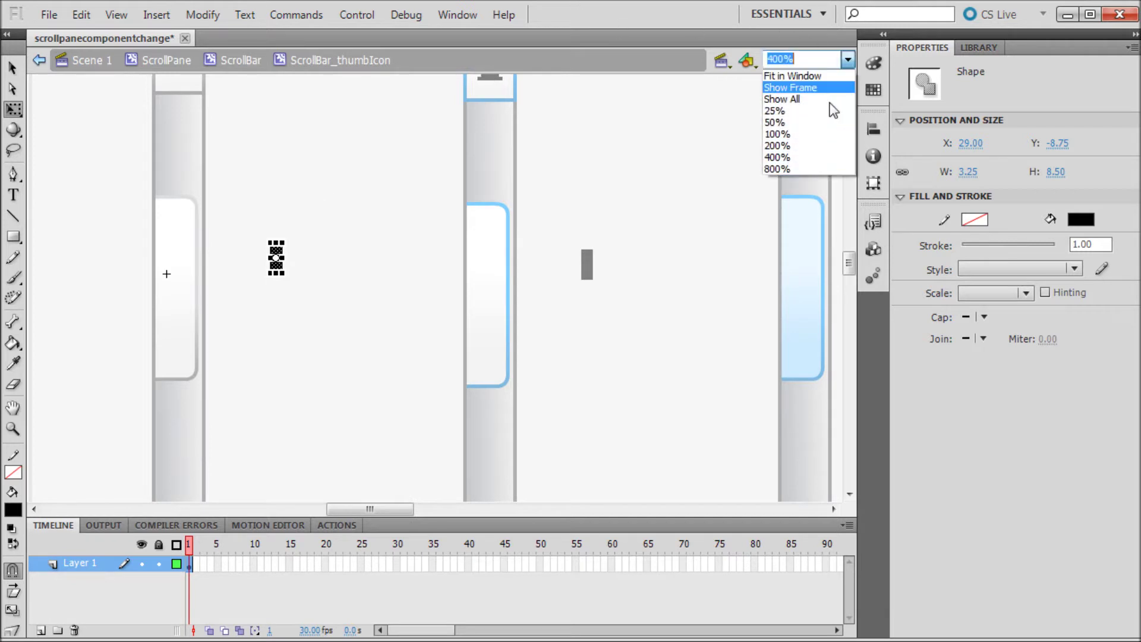
{"action": "left_click", "coordinate": [804, 170]}
{"action": "mouse_move", "coordinate": [437, 285]}
{"action": "left_mouse_down"}
{"action": "mouse_move", "coordinate": [241, 335]}
{"action": "mouse_move", "coordinate": [234, 361]}
{"action": "left_mouse_up"}
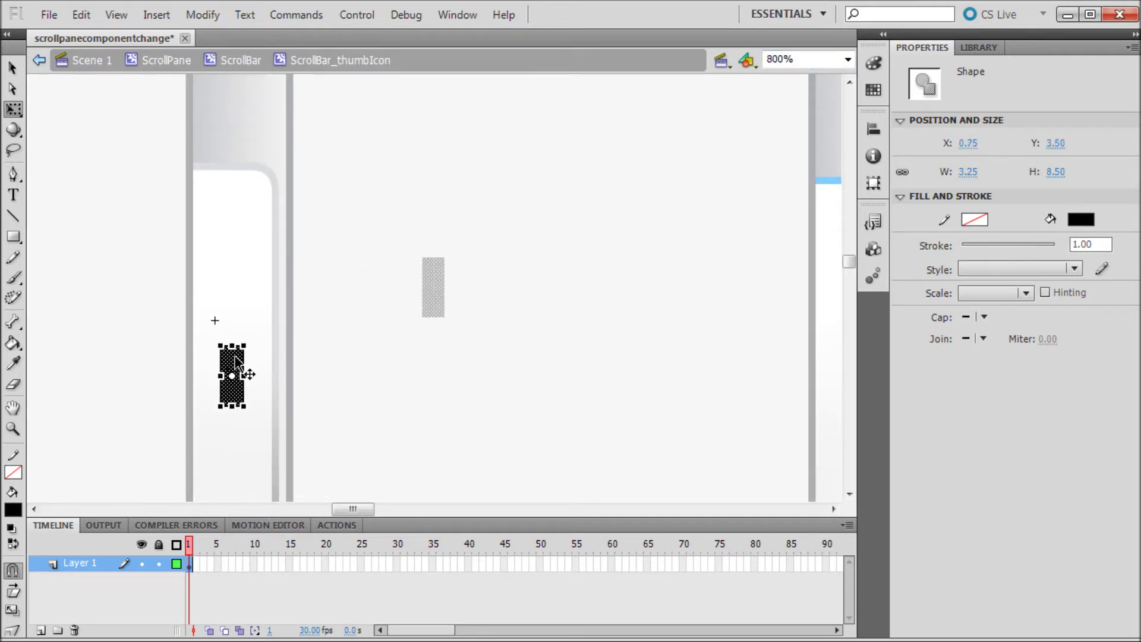
{"action": "left_click", "coordinate": [434, 282]}
{"action": "scroll", "coordinate": [485, 259], "scroll_direction": "down", "scroll_amount": 2}
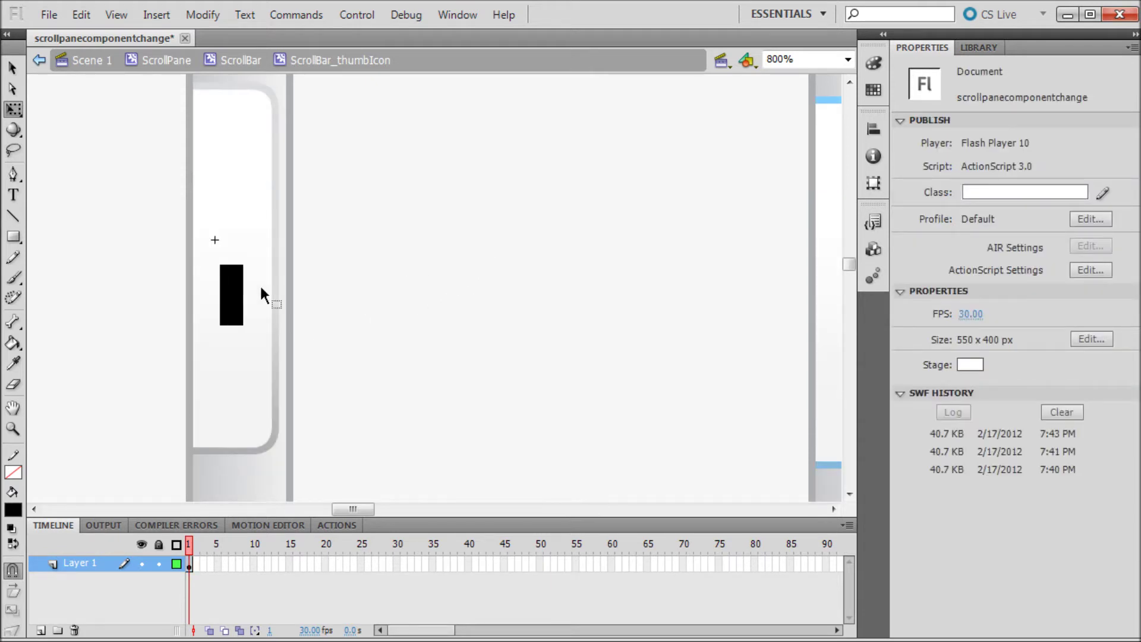
{"action": "left_click_drag", "start_coordinate": [234, 297], "coordinate": [234, 266]}
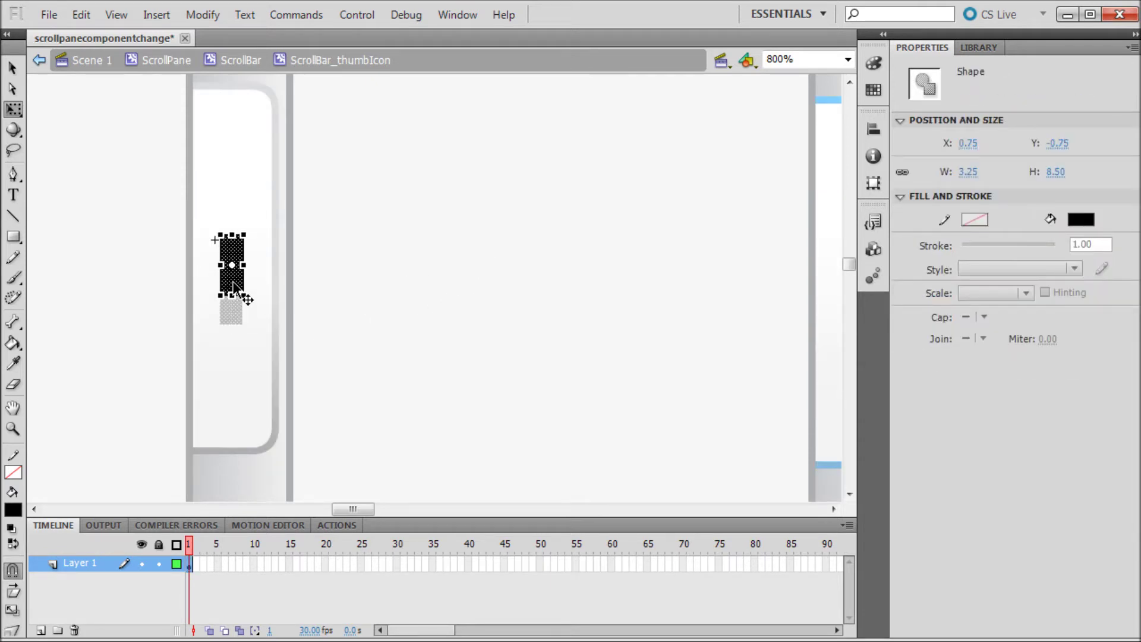
{"action": "left_click", "coordinate": [440, 259]}
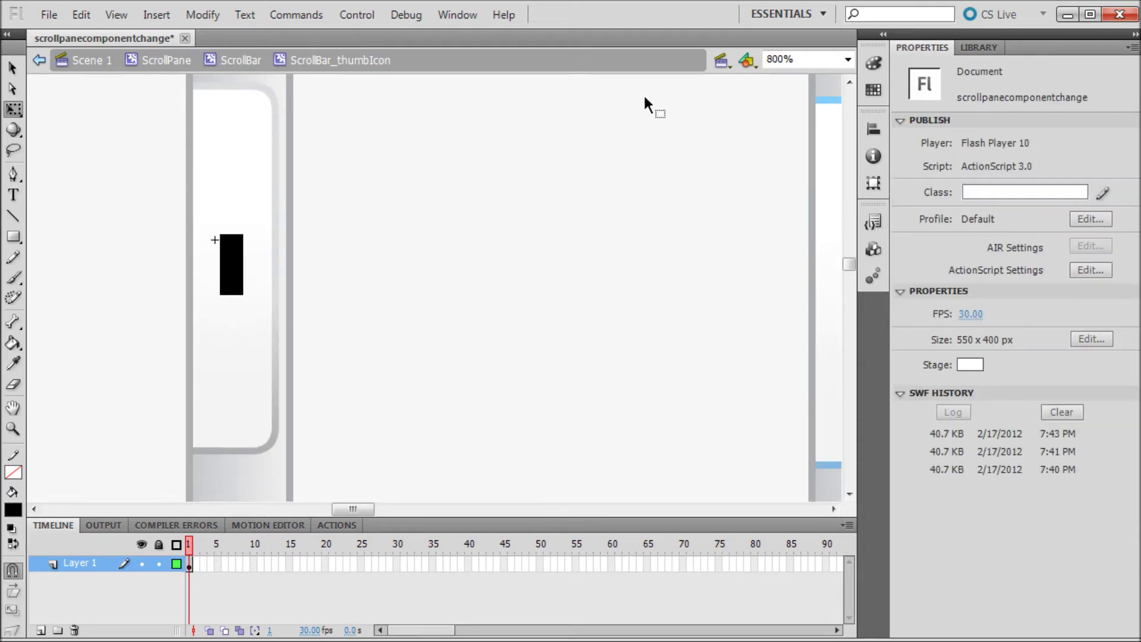
{"action": "left_click", "coordinate": [239, 287]}
{"action": "left_click_drag", "start_coordinate": [241, 293], "coordinate": [247, 301]}
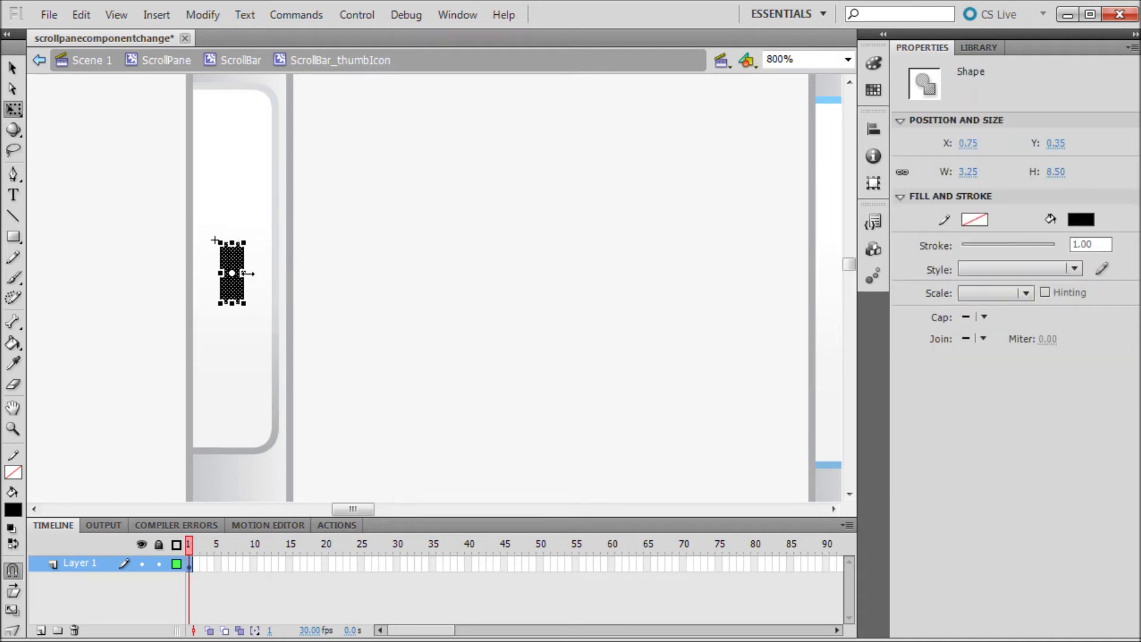
{"action": "left_click_drag", "start_coordinate": [241, 293], "coordinate": [240, 287]}
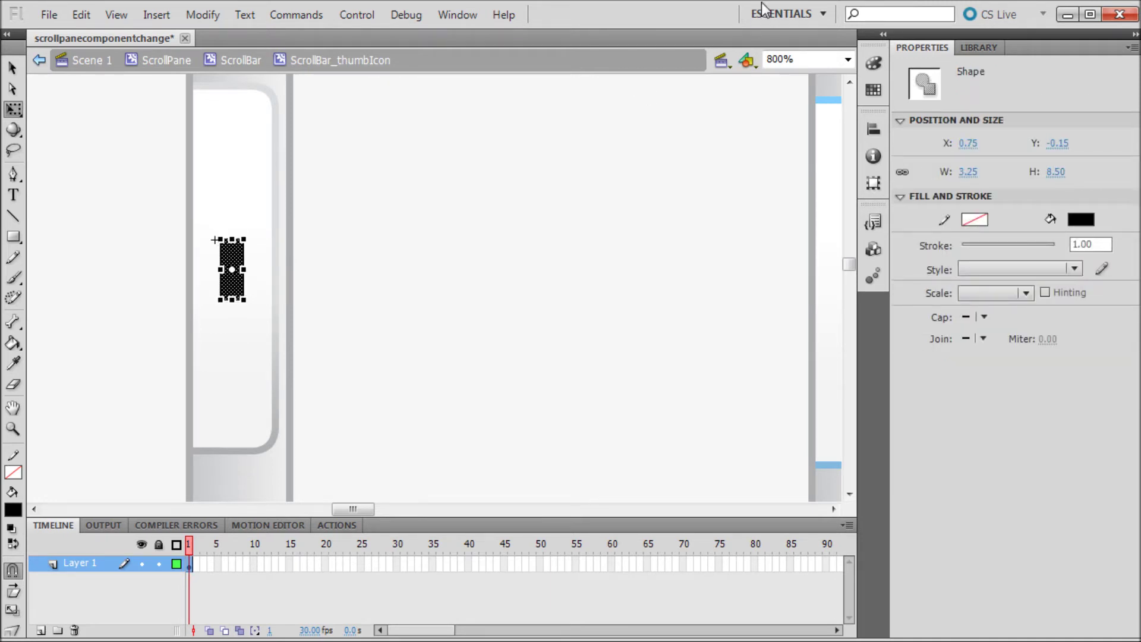
Check all thumb states at 100%, restore 400% zoom and return to ScrollBar
{"action": "left_click", "coordinate": [781, 60]}
{"action": "left_click", "coordinate": [846, 60]}
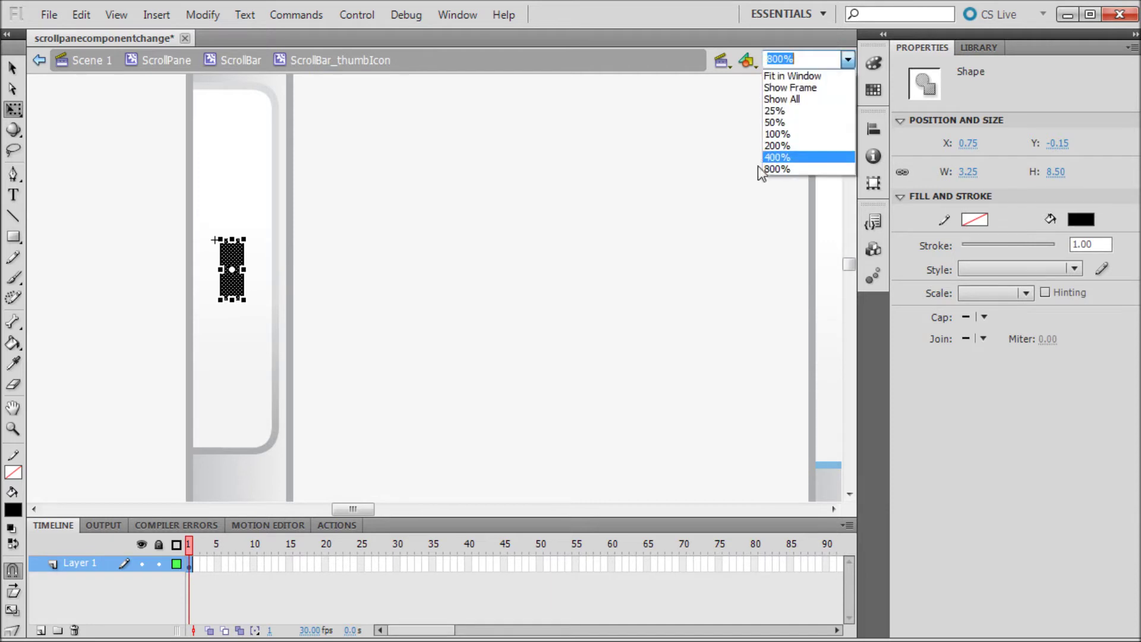
{"action": "left_click", "coordinate": [785, 134]}
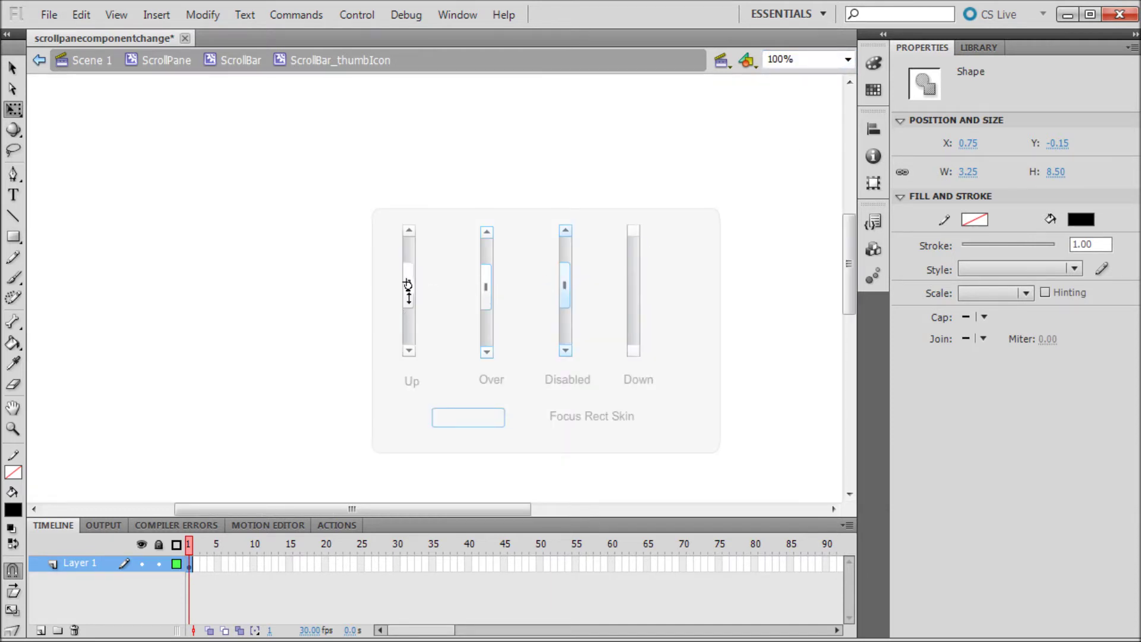
{"action": "left_click", "coordinate": [846, 61]}
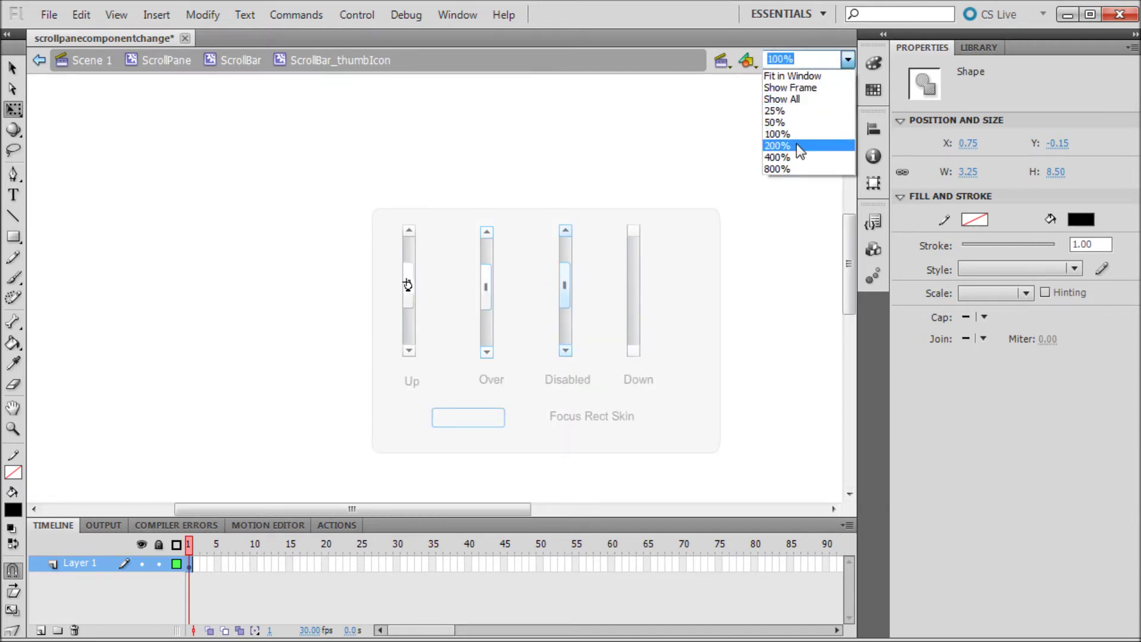
{"action": "left_click", "coordinate": [778, 156]}
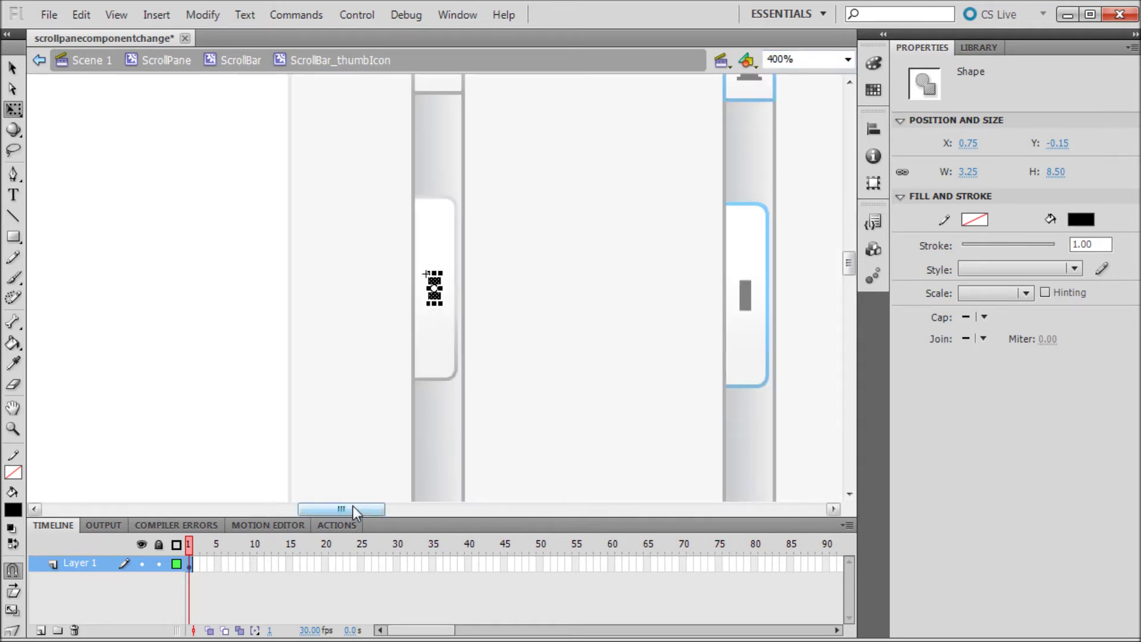
{"action": "mouse_move", "coordinate": [352, 509]}
{"action": "left_mouse_down"}
{"action": "mouse_move", "coordinate": [401, 509]}
{"action": "mouse_move", "coordinate": [380, 509]}
{"action": "left_mouse_up"}
{"action": "left_click", "coordinate": [346, 330]}
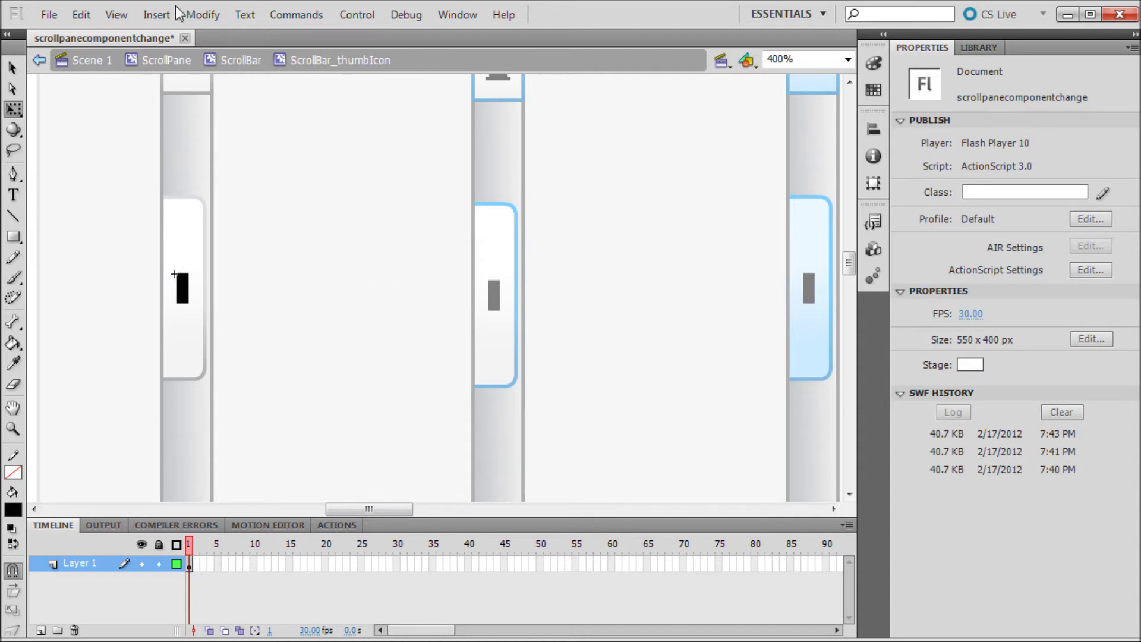
{"action": "left_click", "coordinate": [241, 60]}
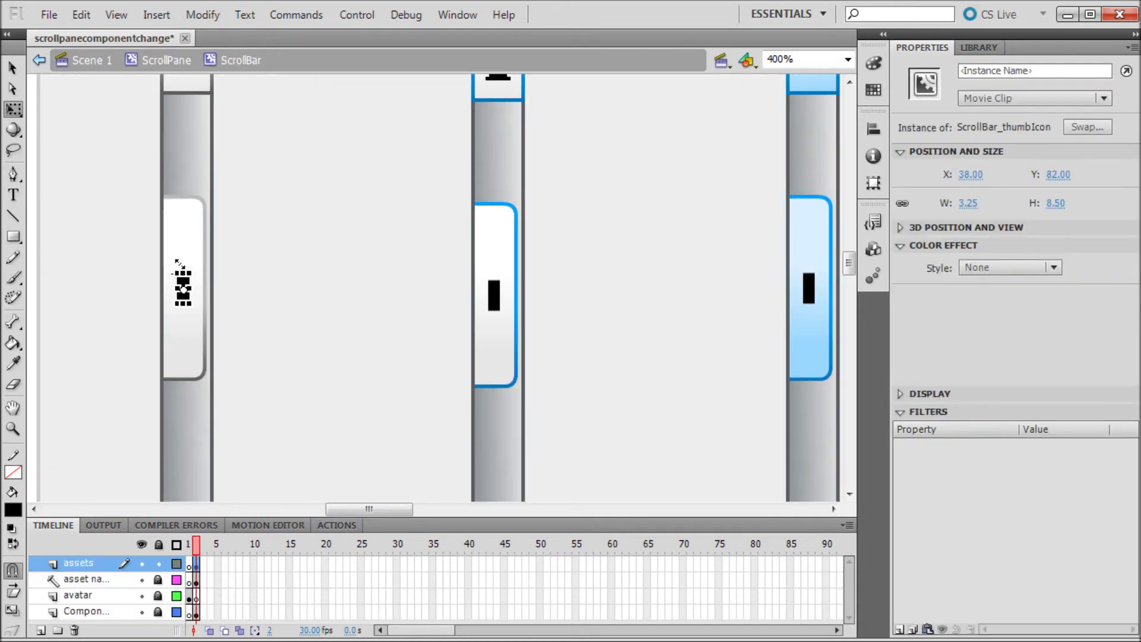
Open ScrollThumb_upSkin and select the thumb's fill shape inside its group
{"action": "left_click", "coordinate": [183, 244]}
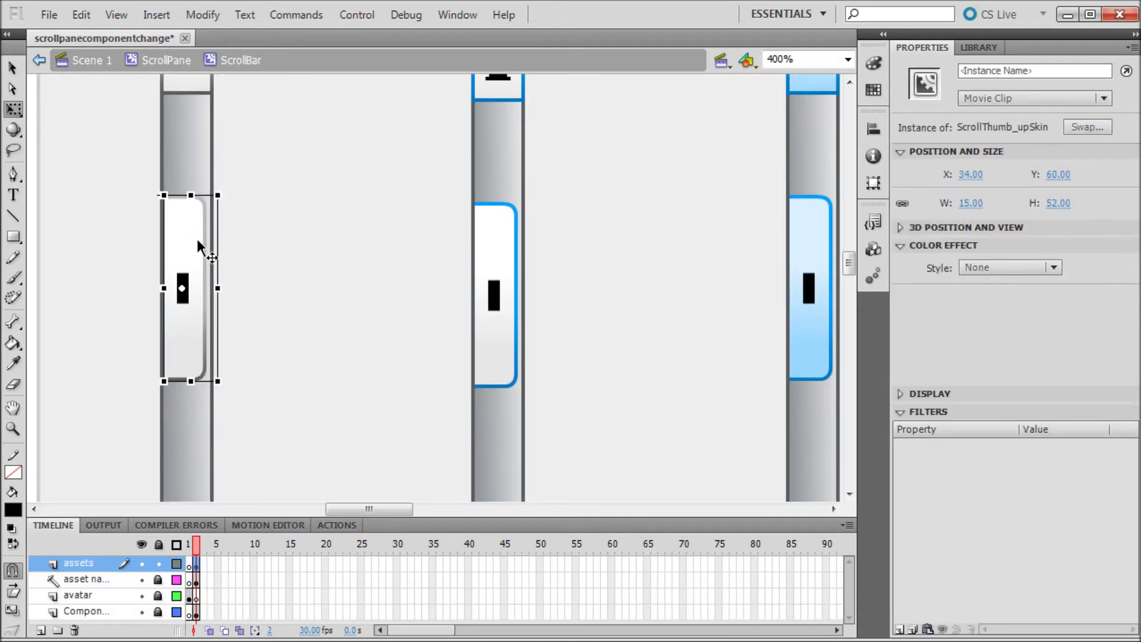
{"action": "double_click", "coordinate": [199, 229]}
{"action": "scroll", "coordinate": [112, 208], "scroll_direction": "up", "scroll_amount": 3}
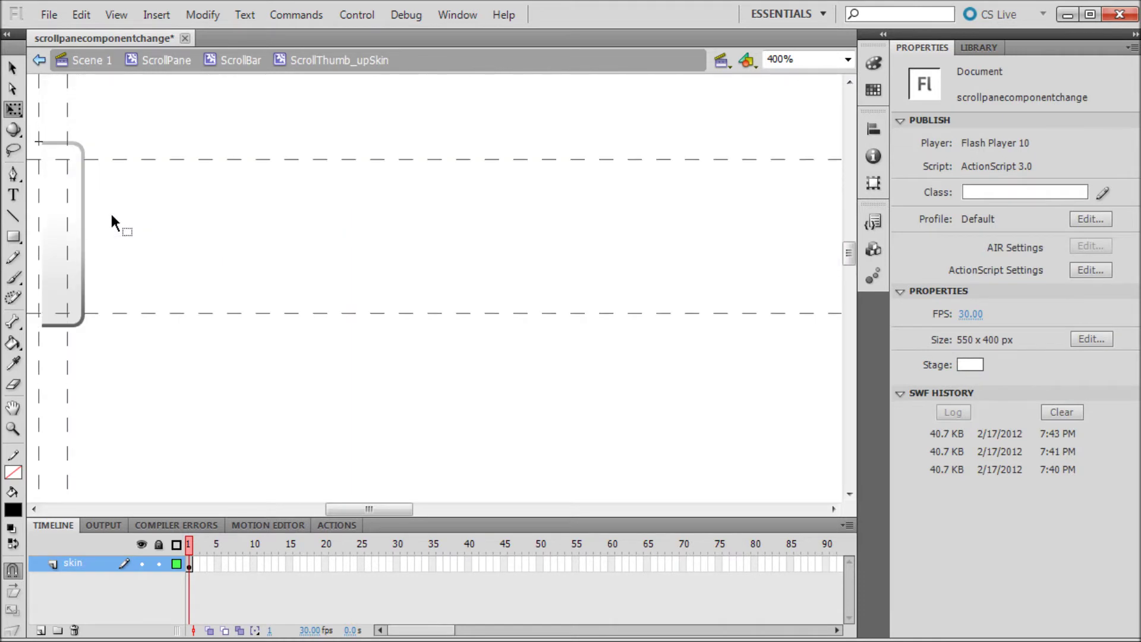
{"action": "left_click_drag", "start_coordinate": [348, 509], "coordinate": [320, 508]}
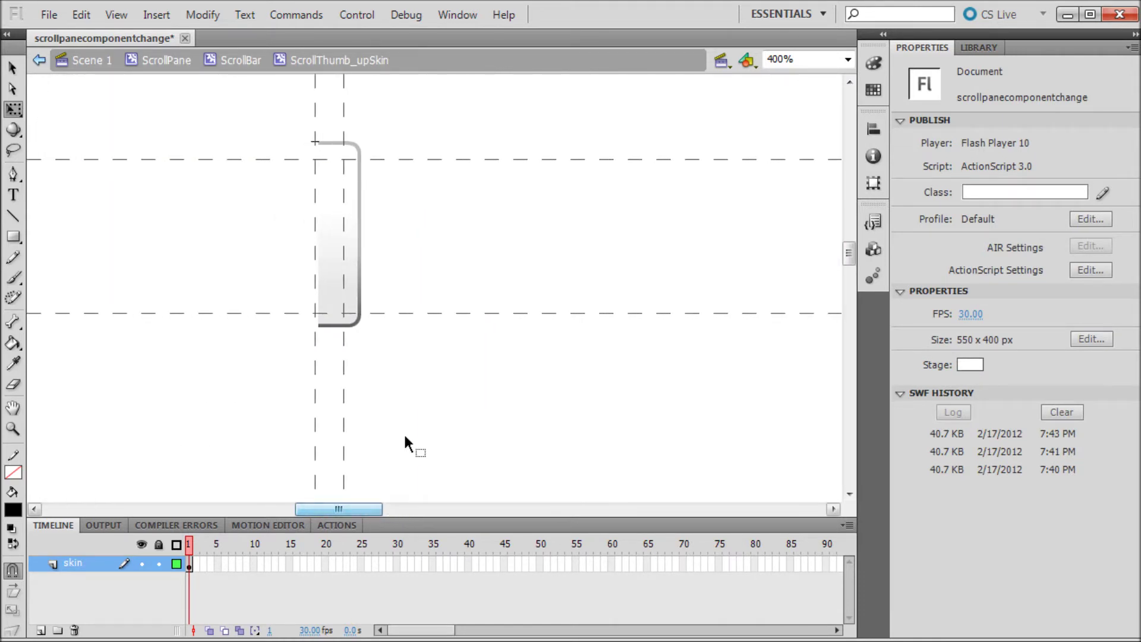
{"action": "scroll", "coordinate": [407, 443], "scroll_direction": "up", "scroll_amount": 3}
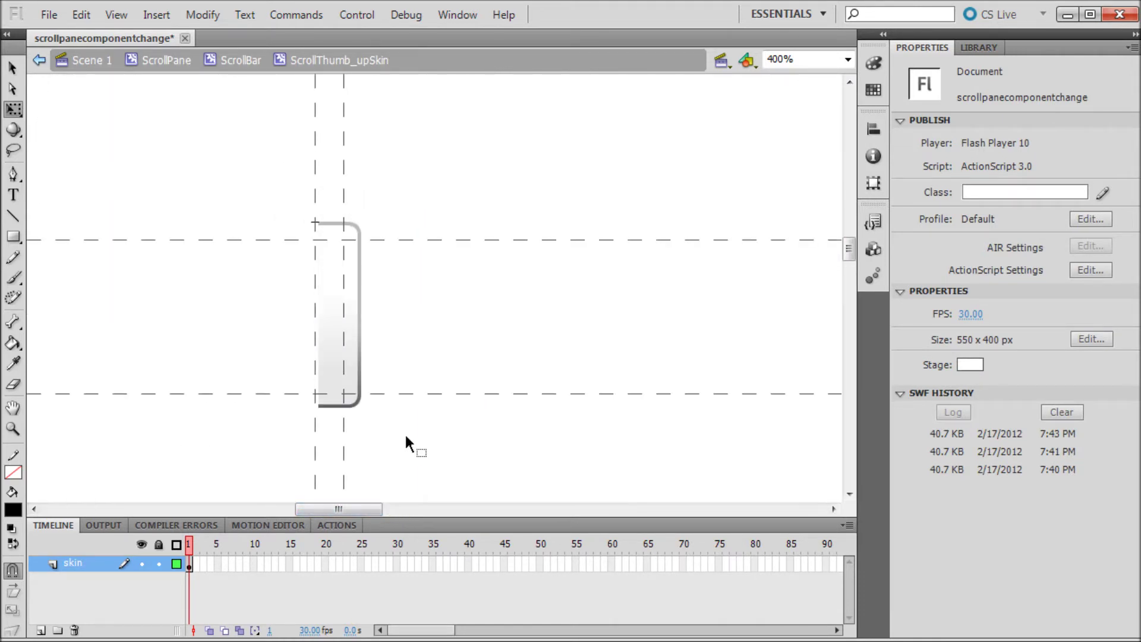
{"action": "left_click", "coordinate": [337, 284]}
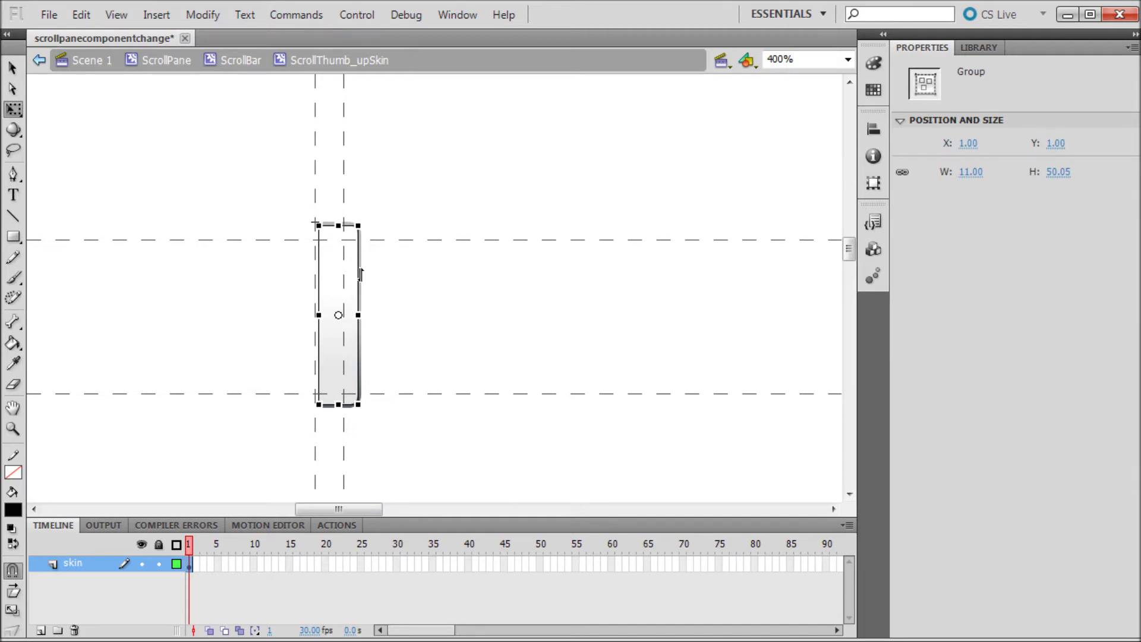
{"action": "left_click", "coordinate": [437, 271]}
{"action": "double_click", "coordinate": [331, 270]}
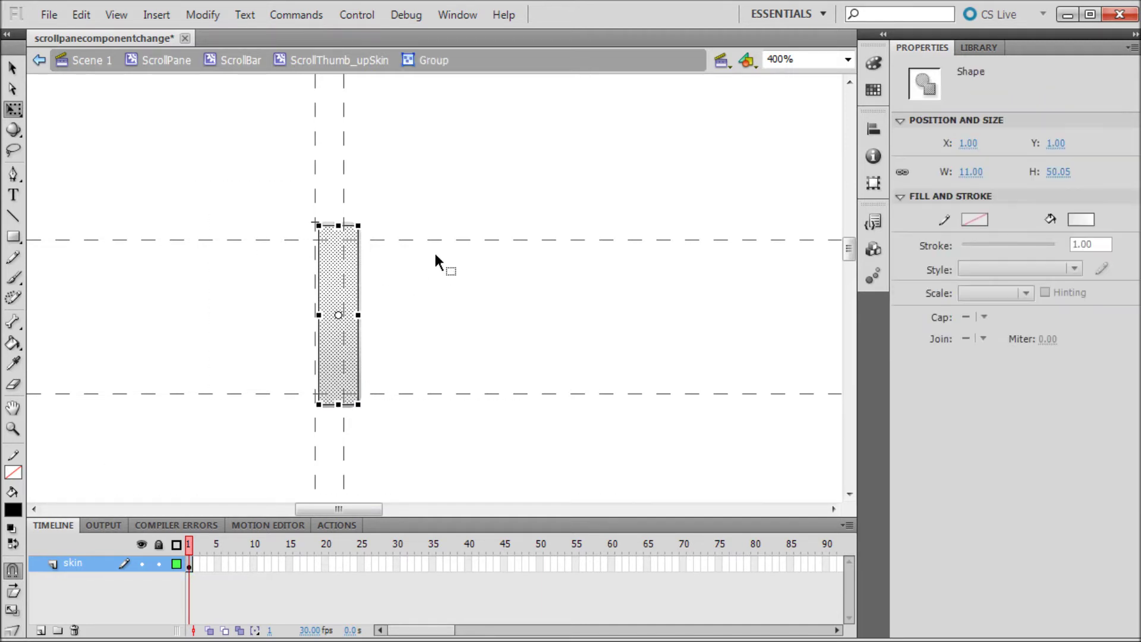
{"action": "left_click", "coordinate": [437, 261]}
{"action": "left_click", "coordinate": [337, 286]}
Fill the up-state thumb shape with blue #0066FF and leave the group
{"action": "left_click", "coordinate": [1082, 220]}
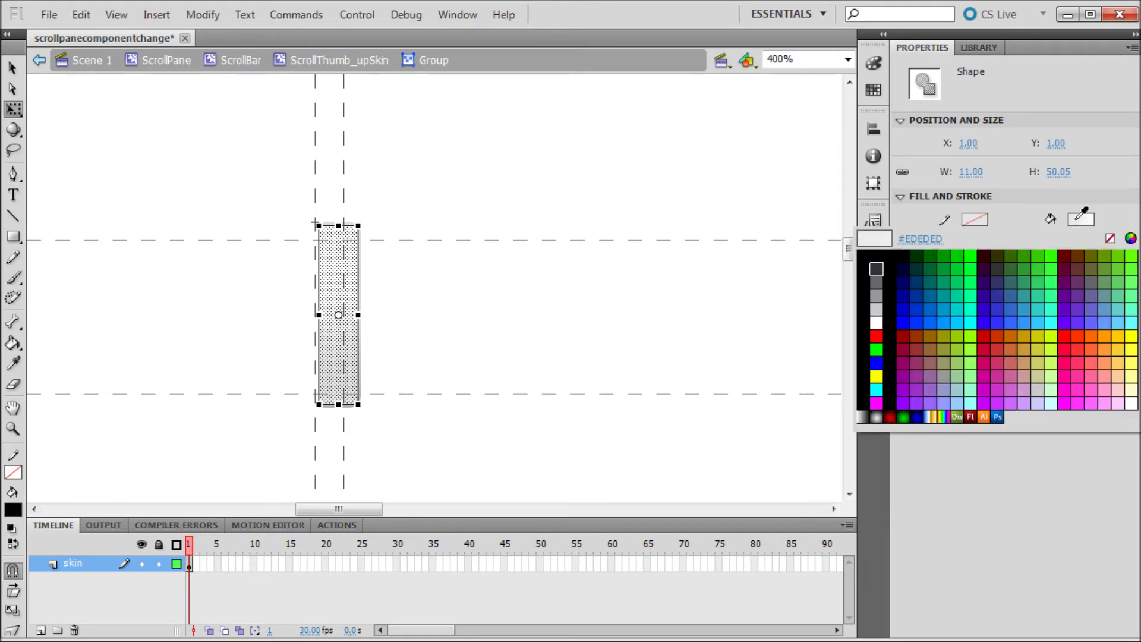
{"action": "left_click", "coordinate": [937, 319]}
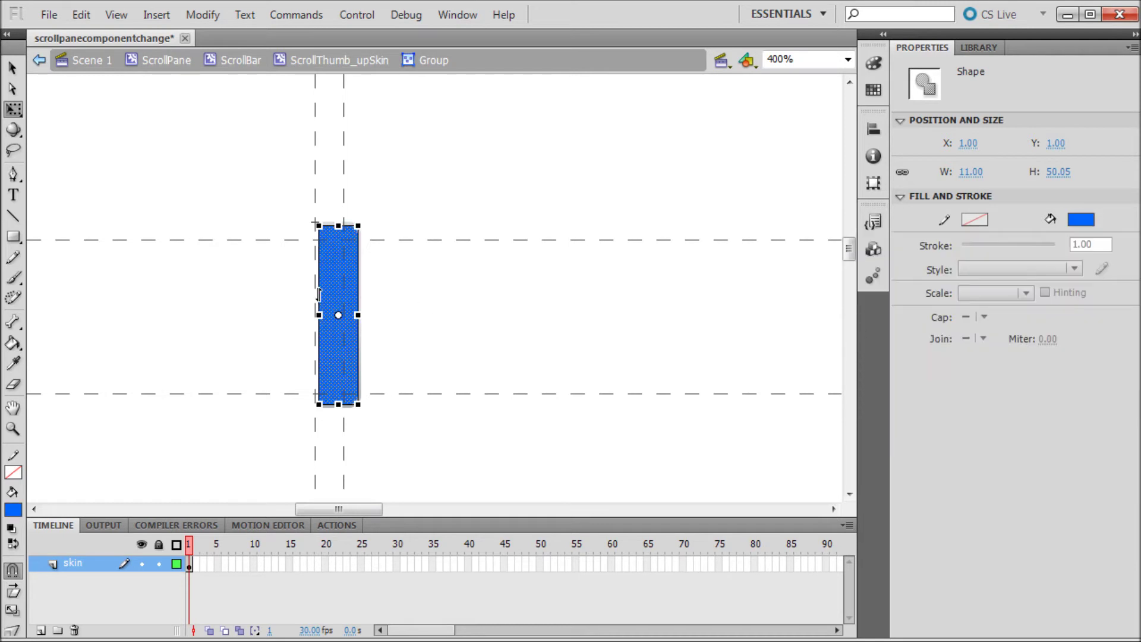
{"action": "left_click", "coordinate": [207, 245]}
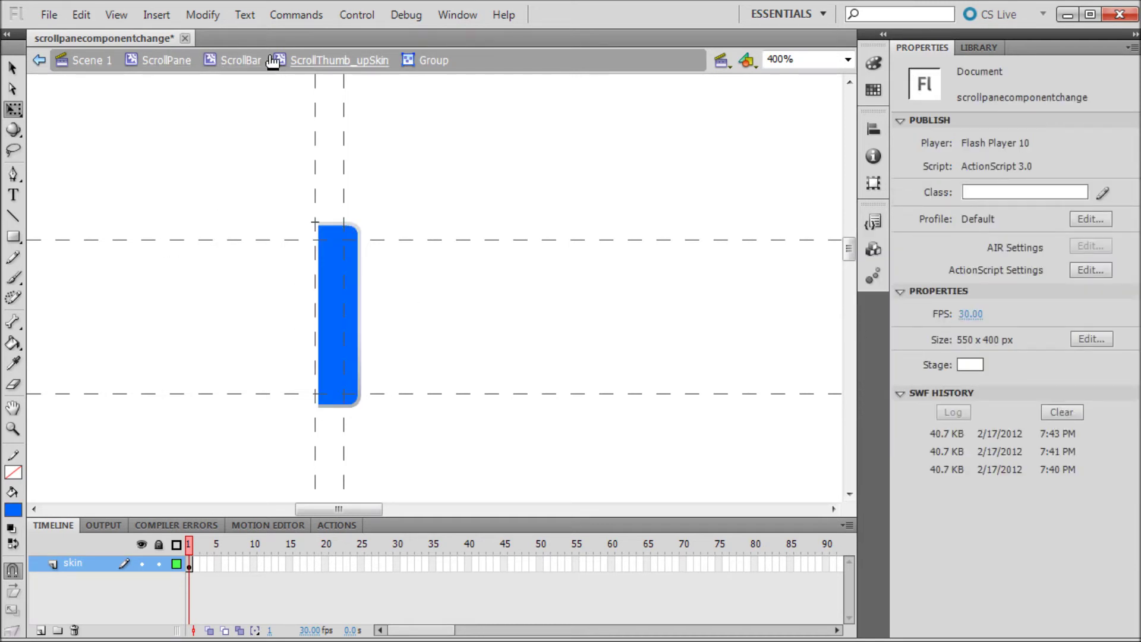
{"action": "left_click", "coordinate": [313, 61]}
Return to the ScrollBar symbol and open the ScrollThumb_overSkin instance
{"action": "left_click", "coordinate": [239, 59]}
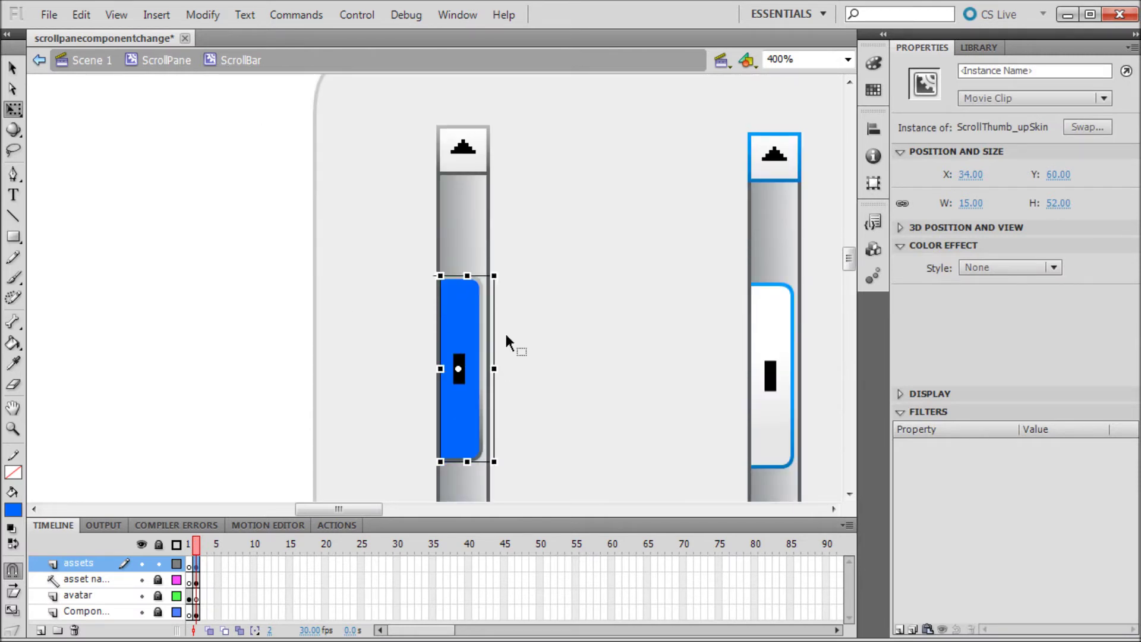
{"action": "left_click_drag", "start_coordinate": [349, 511], "coordinate": [377, 512]}
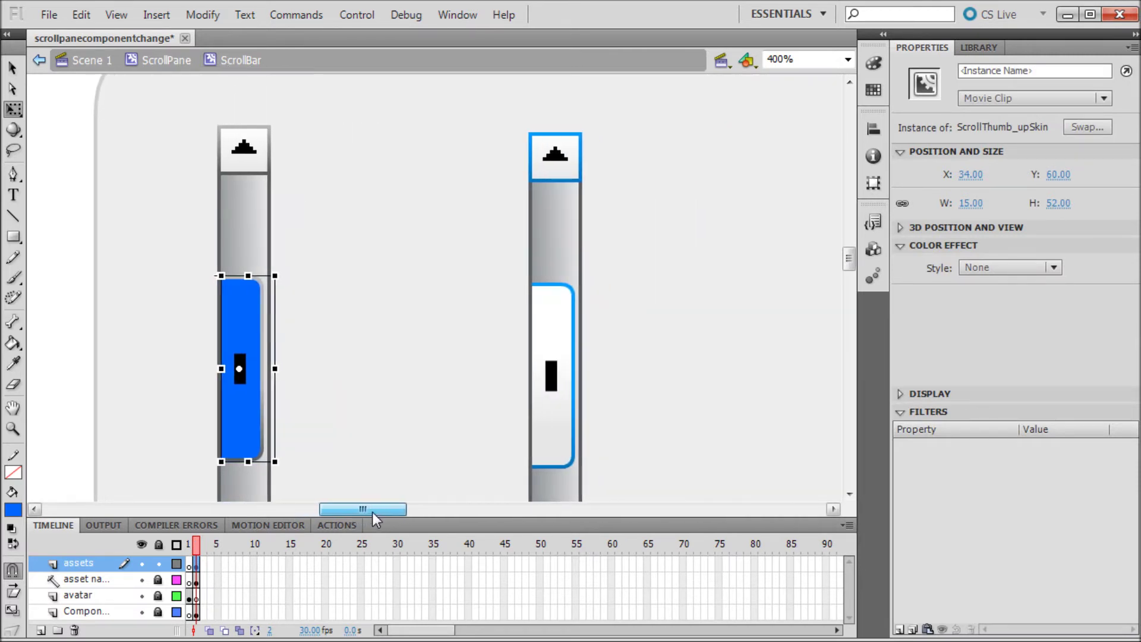
{"action": "scroll", "coordinate": [369, 469], "scroll_direction": "down", "scroll_amount": 3}
{"action": "scroll", "coordinate": [363, 460], "scroll_direction": "up", "scroll_amount": 2}
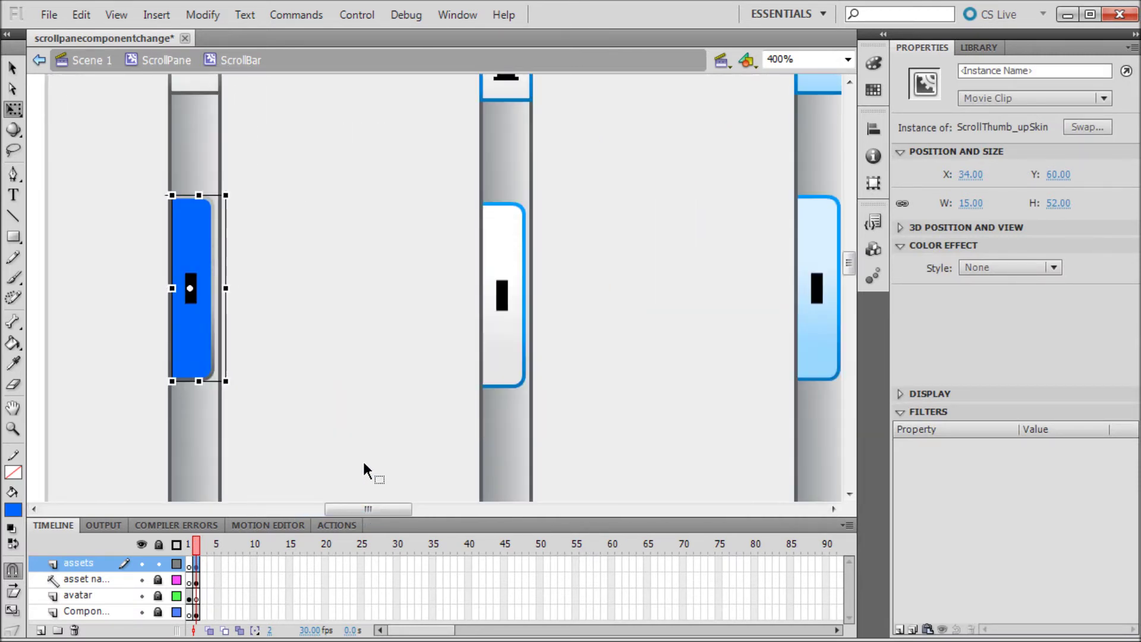
{"action": "left_click", "coordinate": [495, 246]}
{"action": "scroll", "coordinate": [453, 265], "scroll_direction": "down", "scroll_amount": 3}
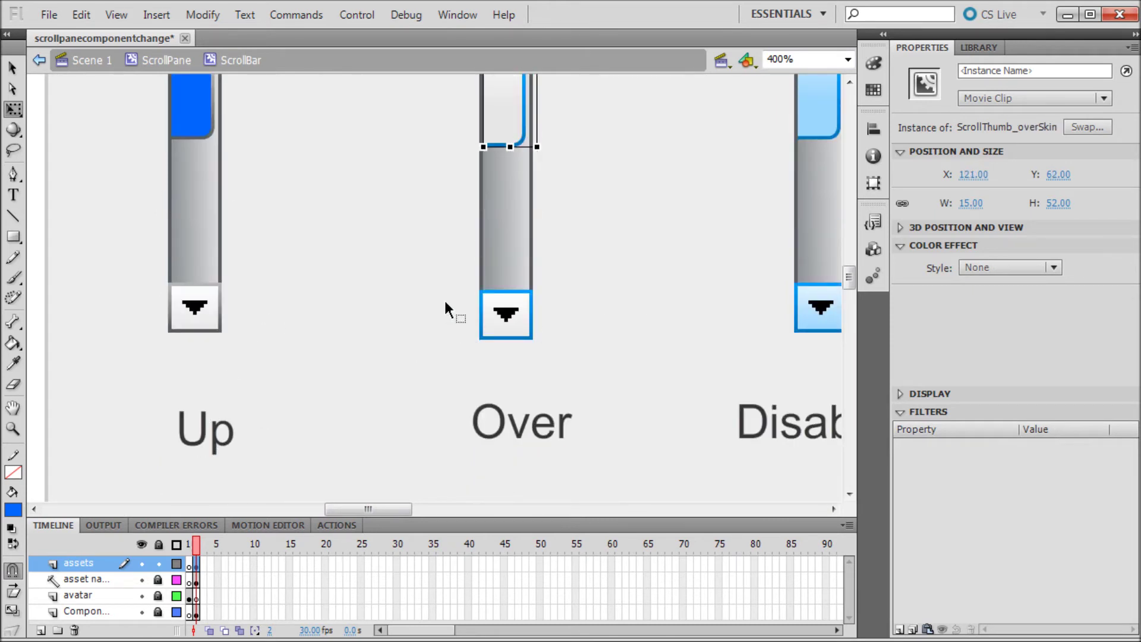
{"action": "scroll", "coordinate": [445, 298], "scroll_direction": "up", "scroll_amount": 3}
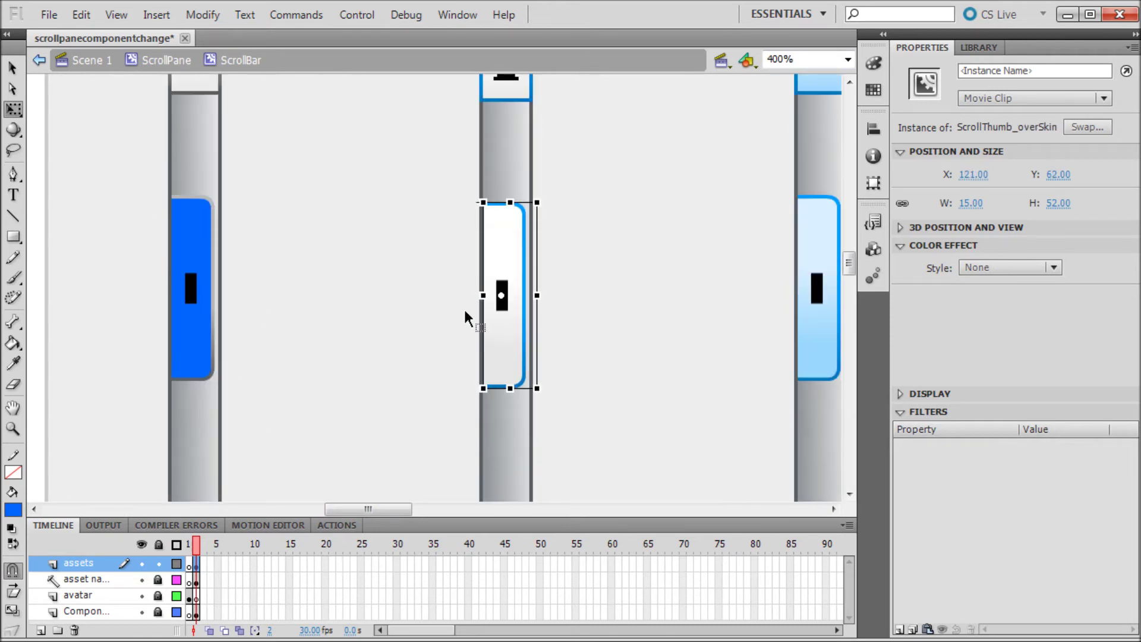
{"action": "double_click", "coordinate": [504, 248]}
{"action": "scroll", "coordinate": [187, 254], "scroll_direction": "up", "scroll_amount": 3}
Inside the over skin's group, fill the thumb shape with blue #0066FF
{"action": "left_click", "coordinate": [64, 234]}
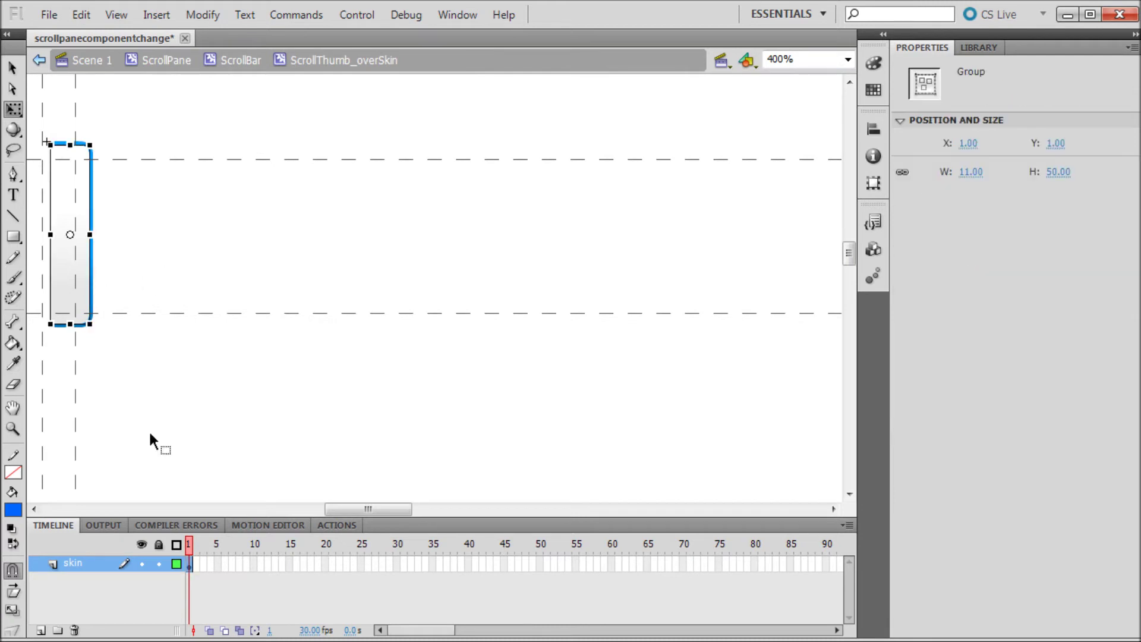
{"action": "left_click_drag", "start_coordinate": [367, 509], "coordinate": [337, 509]}
{"action": "scroll", "coordinate": [334, 440], "scroll_direction": "up", "scroll_amount": 3}
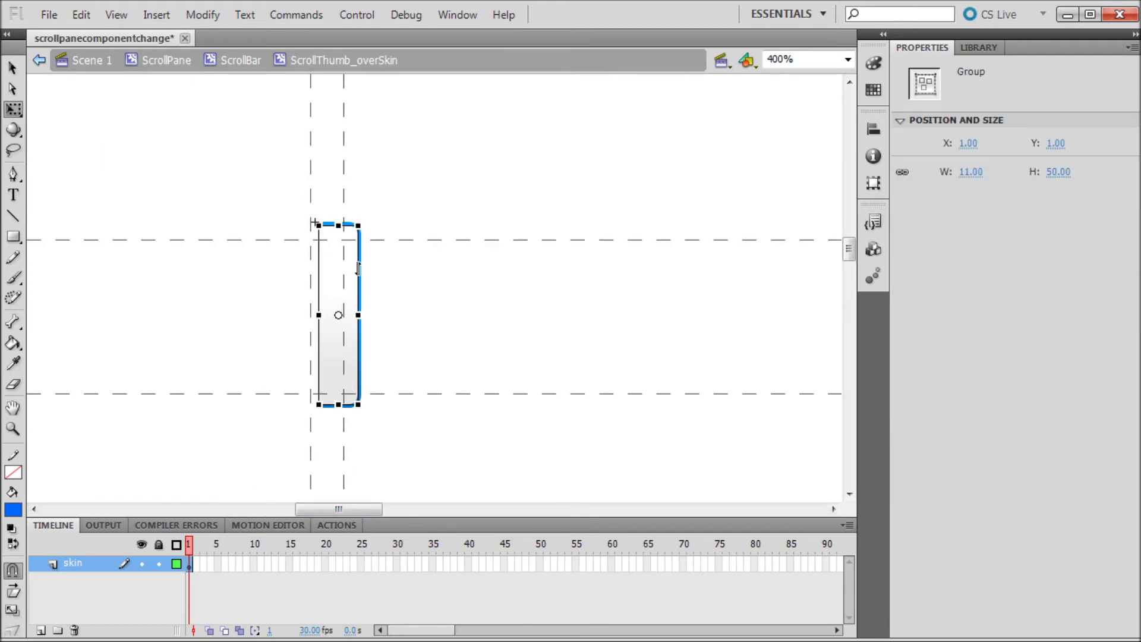
{"action": "key", "text": "Escape"}
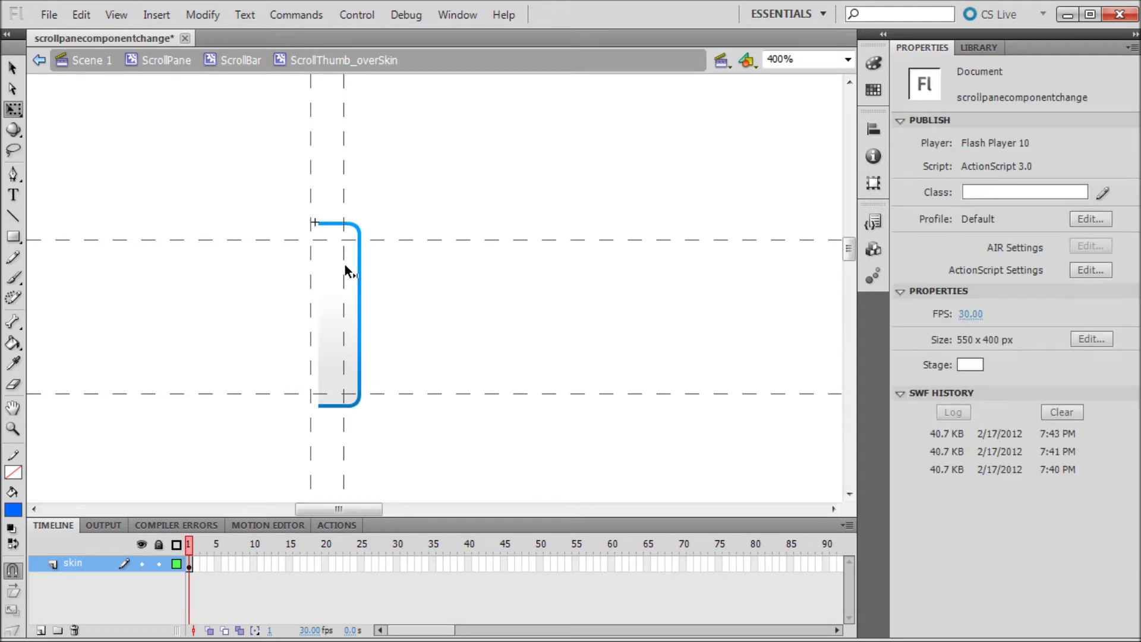
{"action": "double_click", "coordinate": [335, 290]}
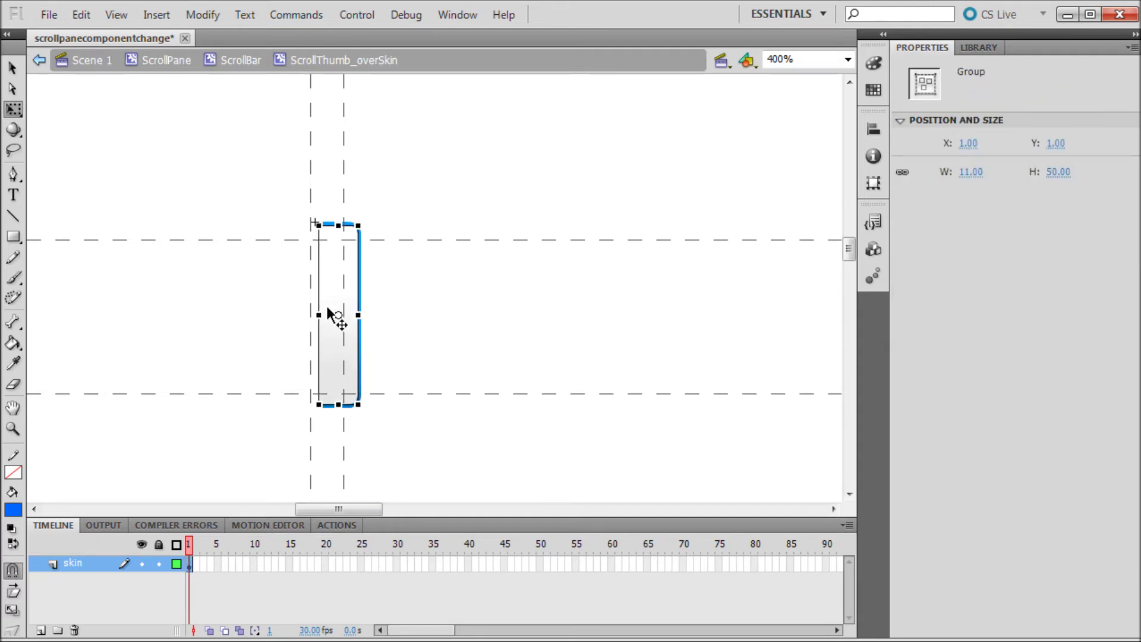
{"action": "left_click", "coordinate": [339, 277]}
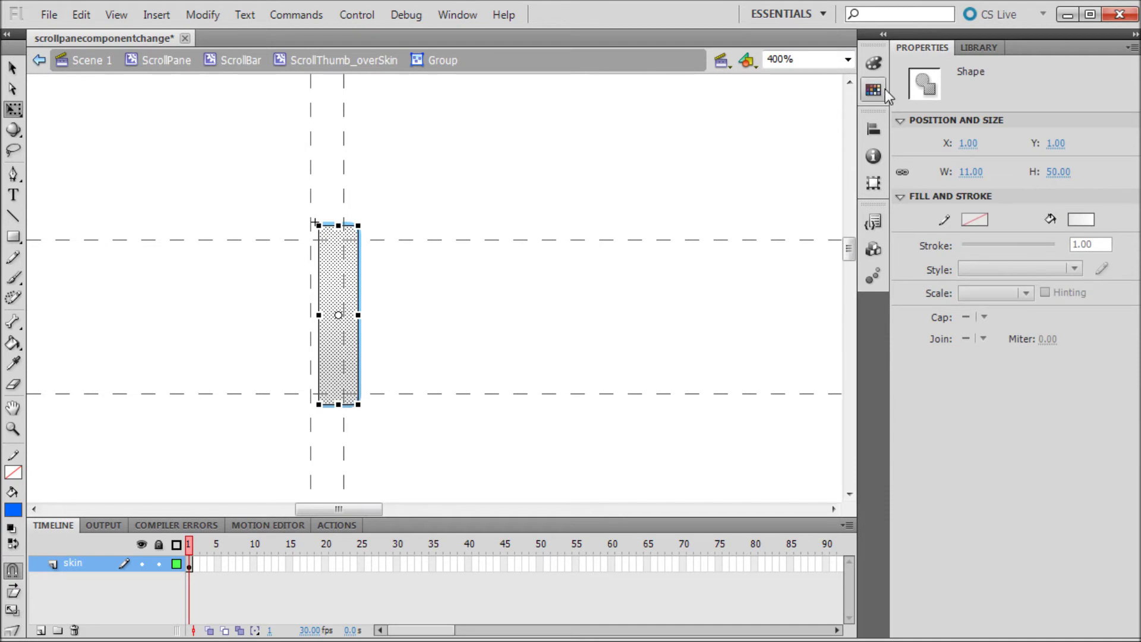
{"action": "left_click", "coordinate": [1082, 220]}
{"action": "left_click", "coordinate": [948, 320]}
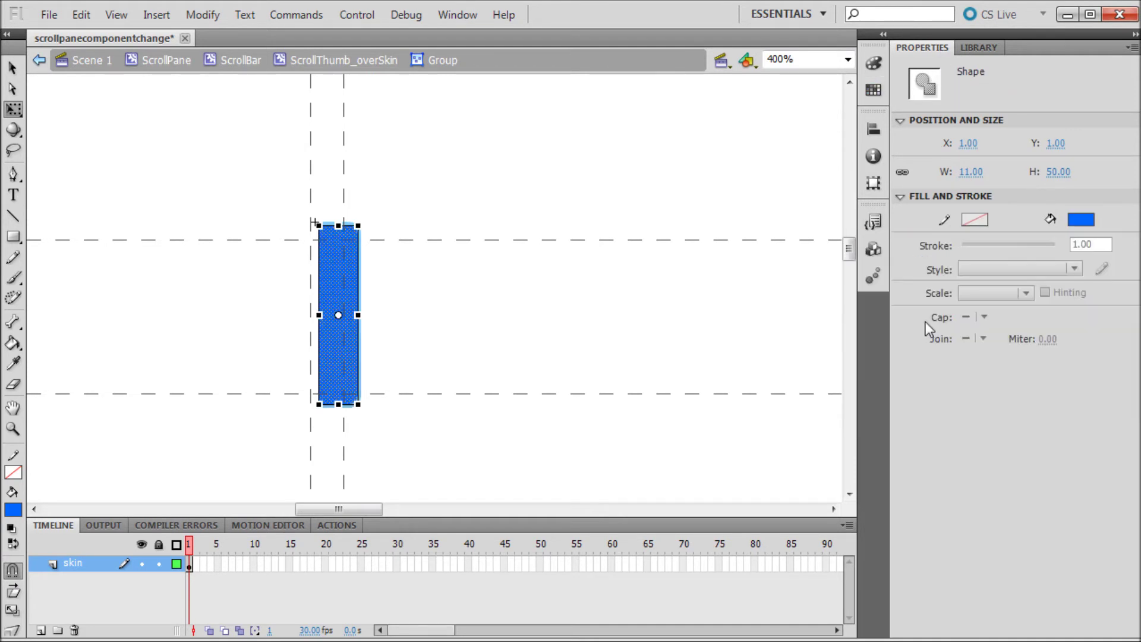
{"action": "left_click", "coordinate": [538, 197]}
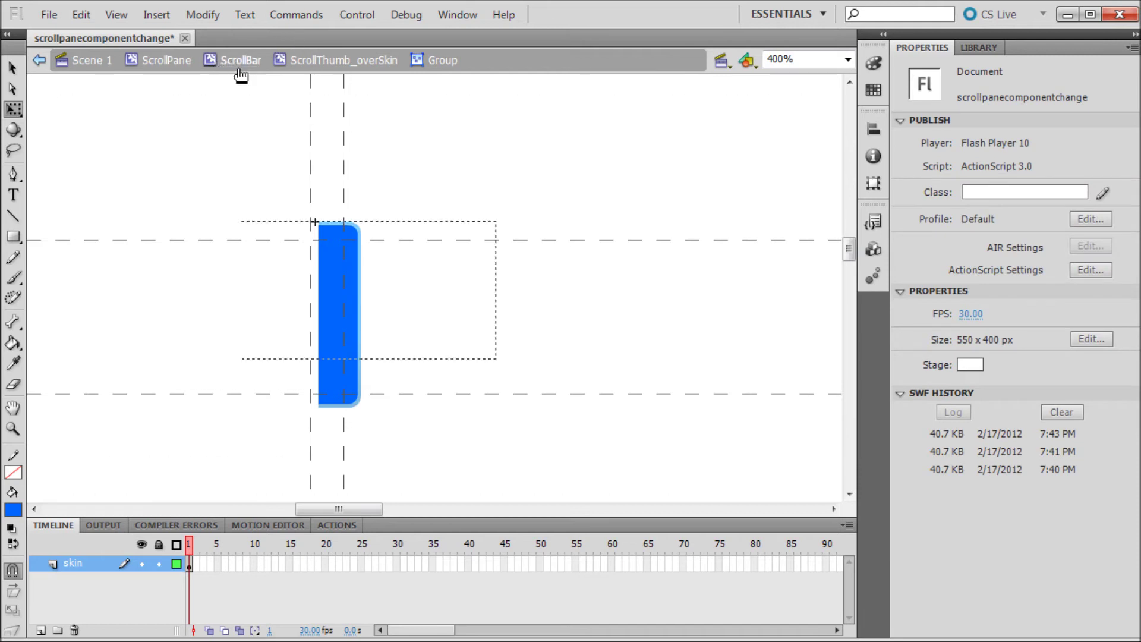
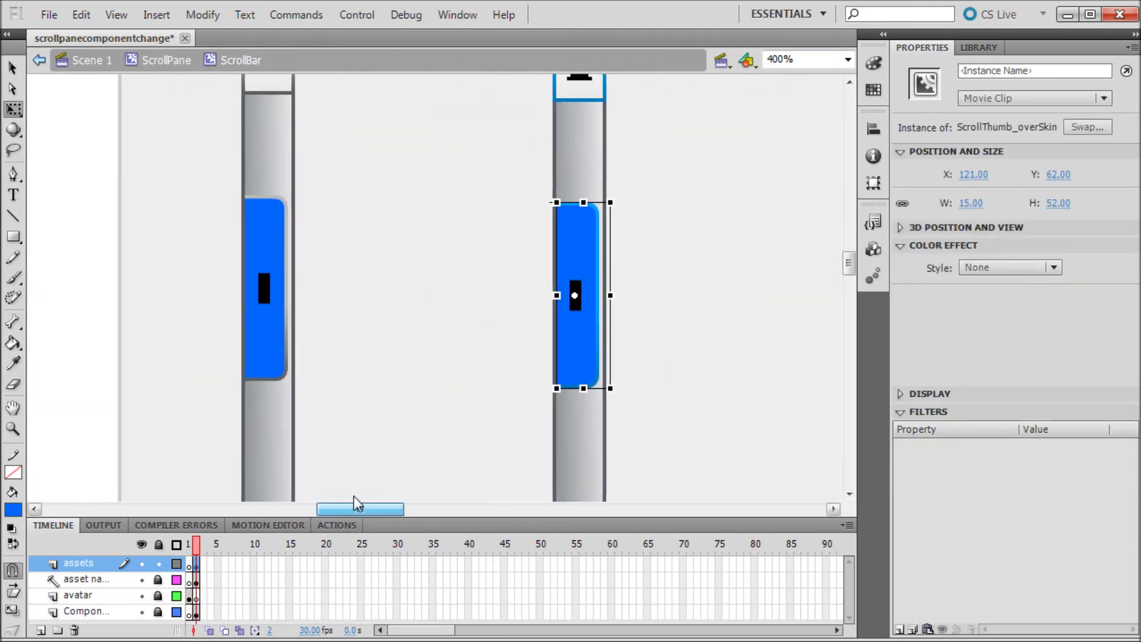
Test-run the movie to check the current scrollbar thumb, then close the test window
{"action": "left_click", "coordinate": [365, 372]}
{"action": "scroll", "coordinate": [340, 143], "scroll_direction": "down", "scroll_amount": 2}
{"action": "left_click", "coordinate": [357, 14]}
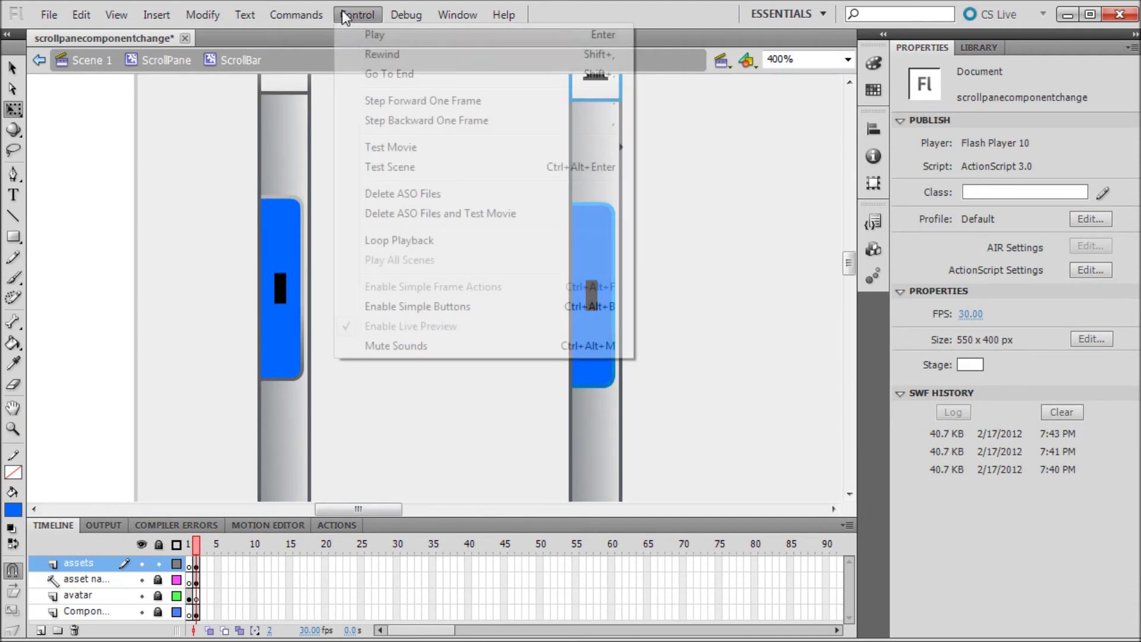
{"action": "left_click", "coordinate": [670, 233]}
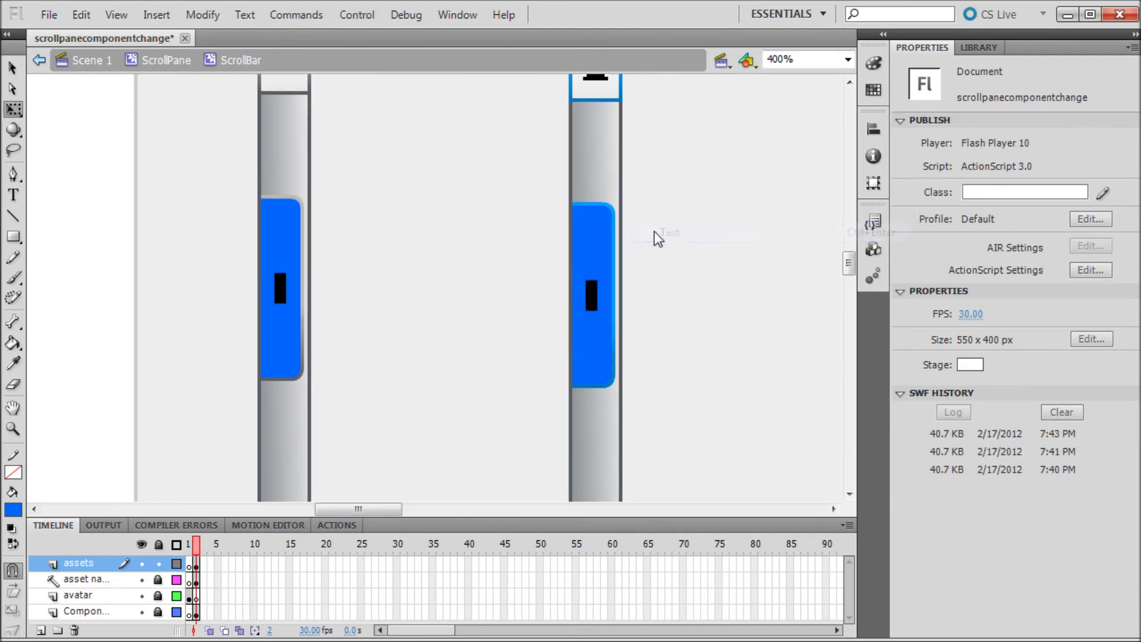
{"action": "left_click_drag", "start_coordinate": [176, 119], "coordinate": [437, 122]}
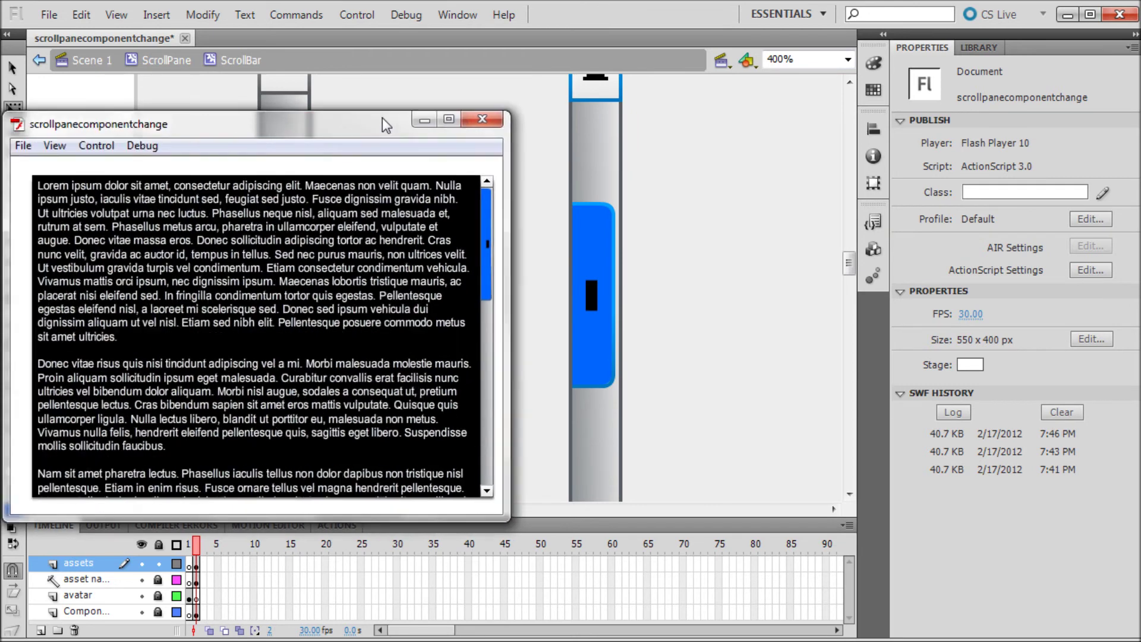
{"action": "left_click_drag", "start_coordinate": [572, 247], "coordinate": [573, 304]}
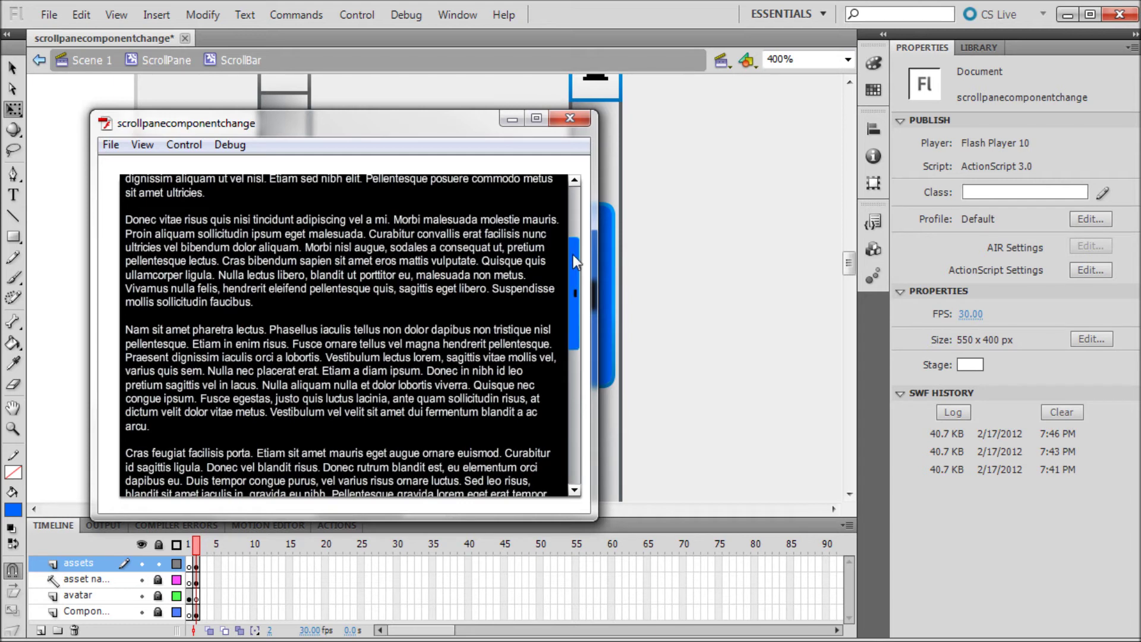
{"action": "left_click_drag", "start_coordinate": [574, 254], "coordinate": [573, 266]}
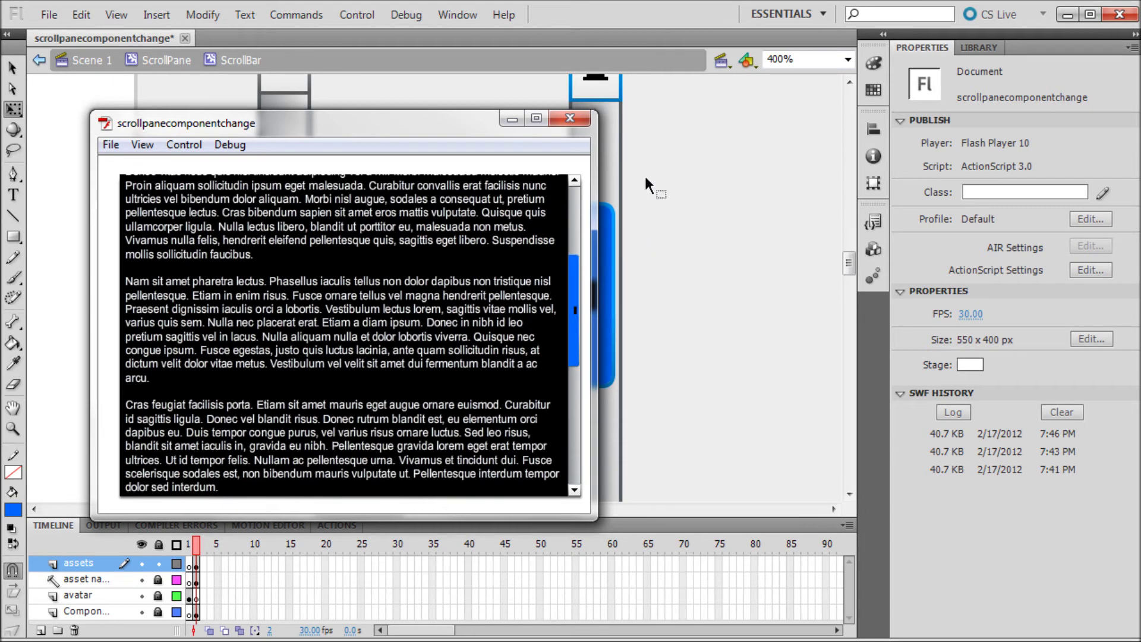
{"action": "left_click", "coordinate": [568, 119]}
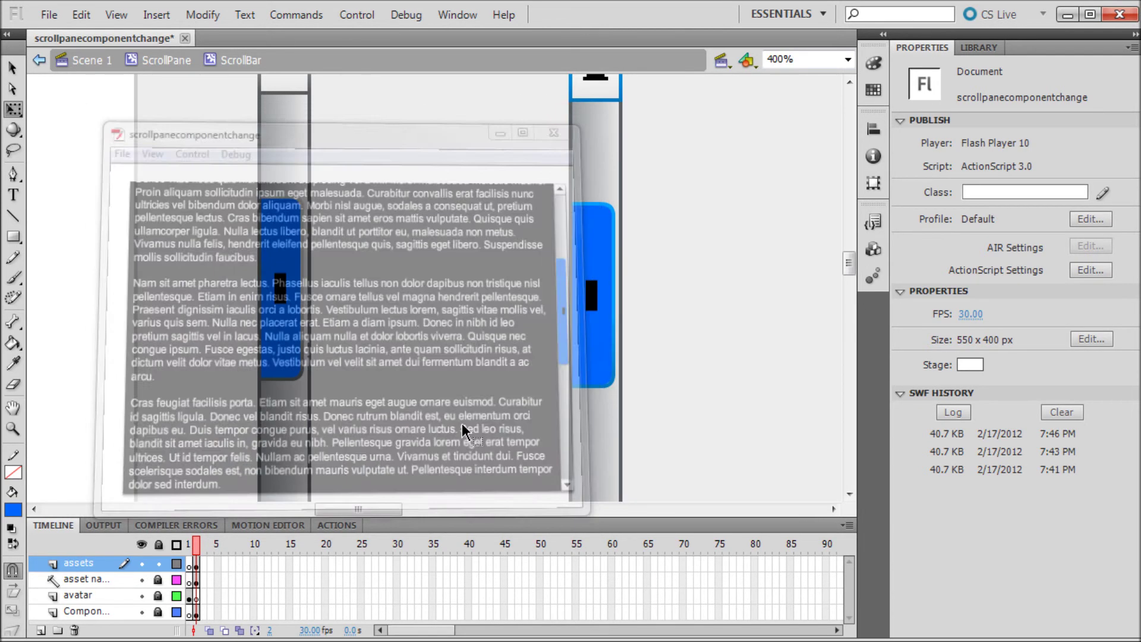
{"action": "left_click_drag", "start_coordinate": [364, 510], "coordinate": [418, 509]}
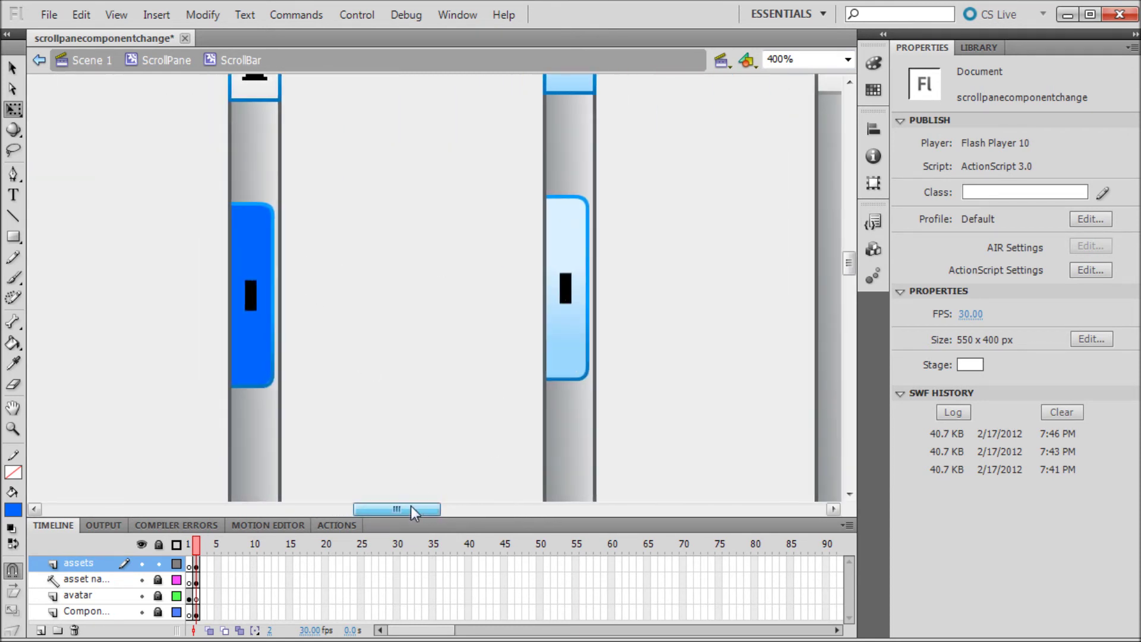
{"action": "left_click_drag", "start_coordinate": [421, 508], "coordinate": [375, 508]}
Zoom to 800%, edit ScrollBar_thumbIcon, and shift its black grip shape left to X -2.40
{"action": "left_click", "coordinate": [200, 288]}
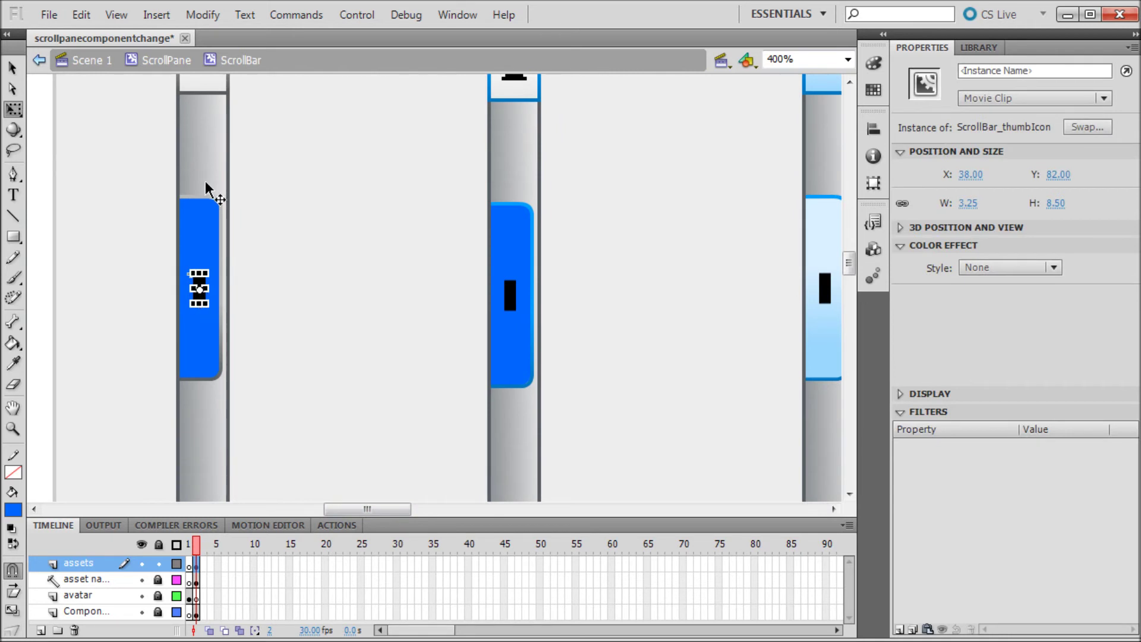
{"action": "left_click", "coordinate": [214, 192]}
{"action": "left_click", "coordinate": [200, 290]}
{"action": "left_click", "coordinate": [848, 60]}
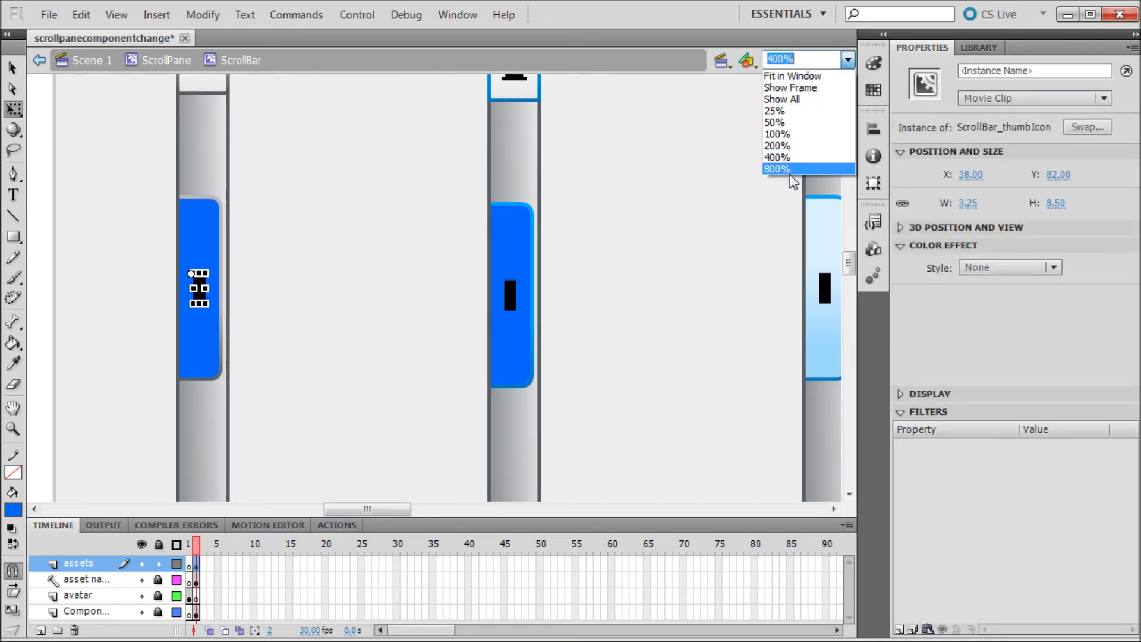
{"action": "left_click", "coordinate": [778, 170]}
{"action": "left_click", "coordinate": [451, 304]}
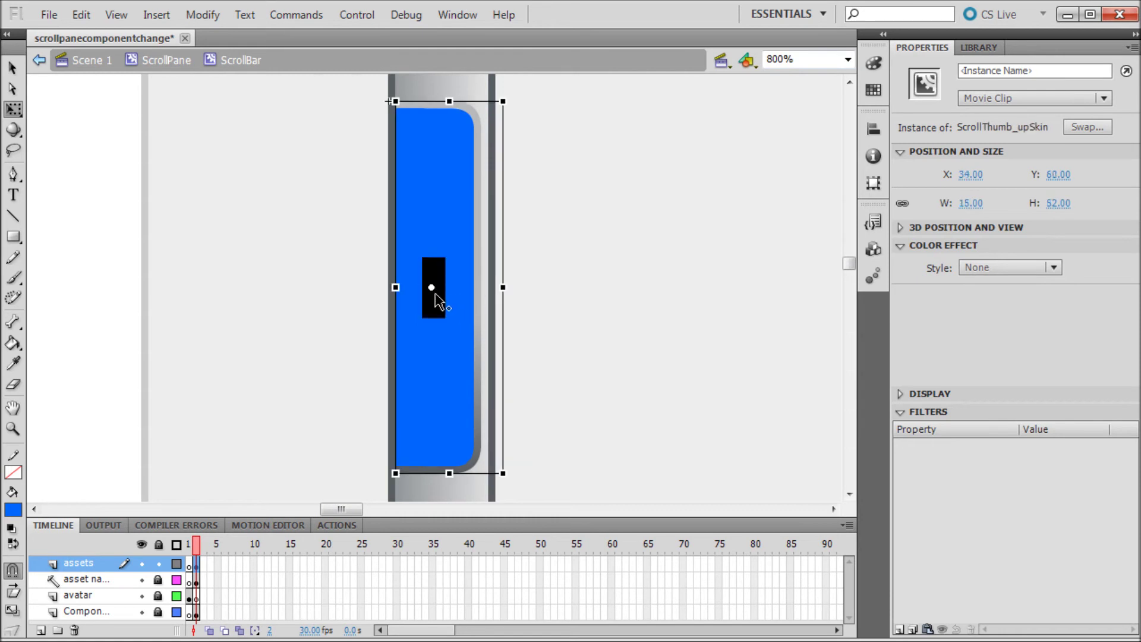
{"action": "left_click", "coordinate": [437, 299]}
{"action": "double_click", "coordinate": [437, 298]}
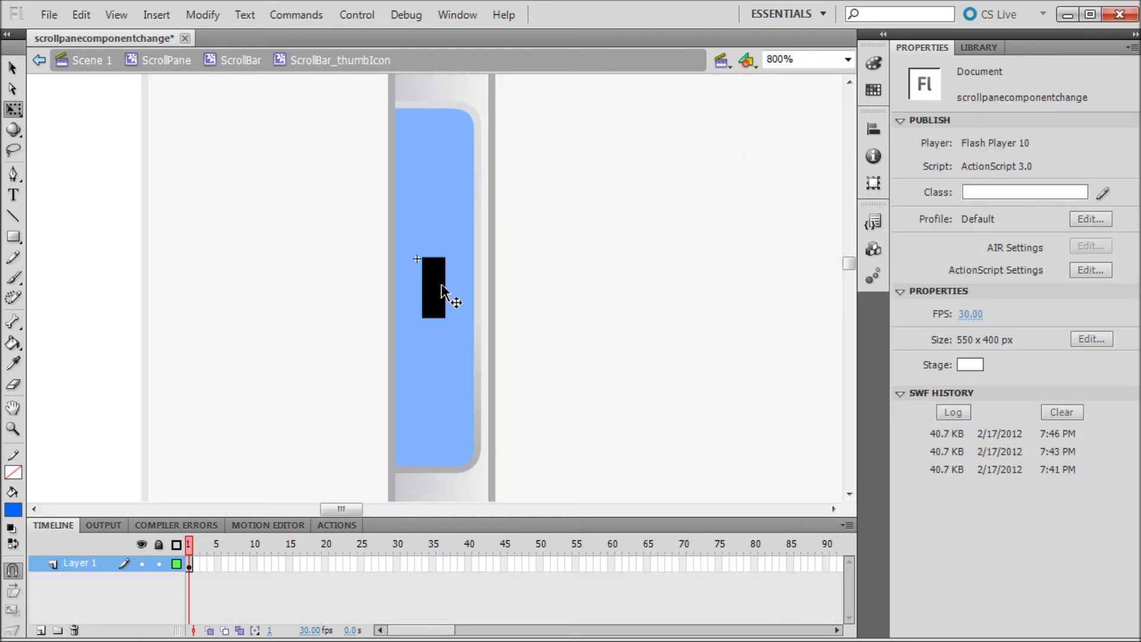
{"action": "left_click", "coordinate": [437, 290]}
{"action": "left_click_drag", "start_coordinate": [438, 290], "coordinate": [413, 279]}
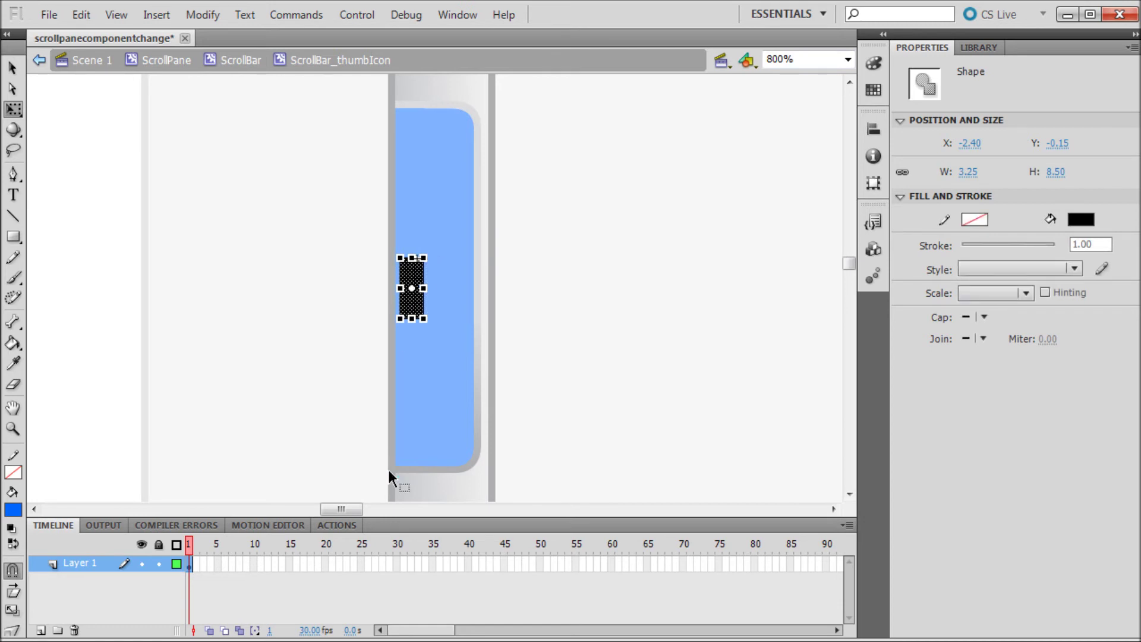
{"action": "mouse_move", "coordinate": [341, 508]}
{"action": "left_mouse_down"}
{"action": "mouse_move", "coordinate": [362, 510]}
{"action": "mouse_move", "coordinate": [345, 508]}
{"action": "left_mouse_up"}
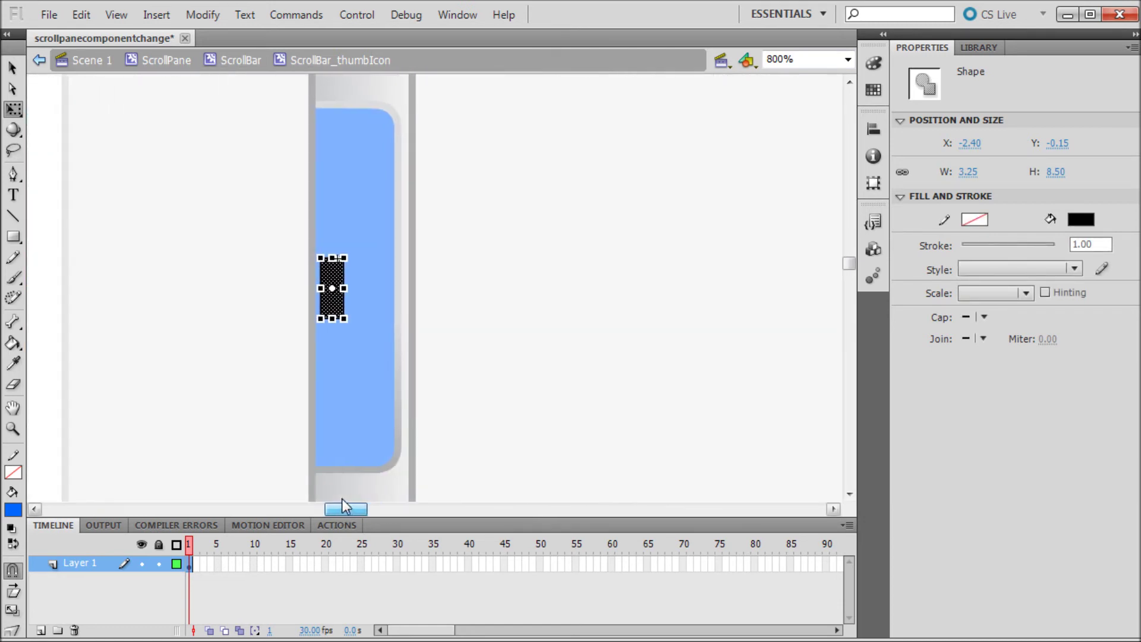
{"action": "left_click", "coordinate": [356, 15]}
{"action": "mouse_move", "coordinate": [390, 148]}
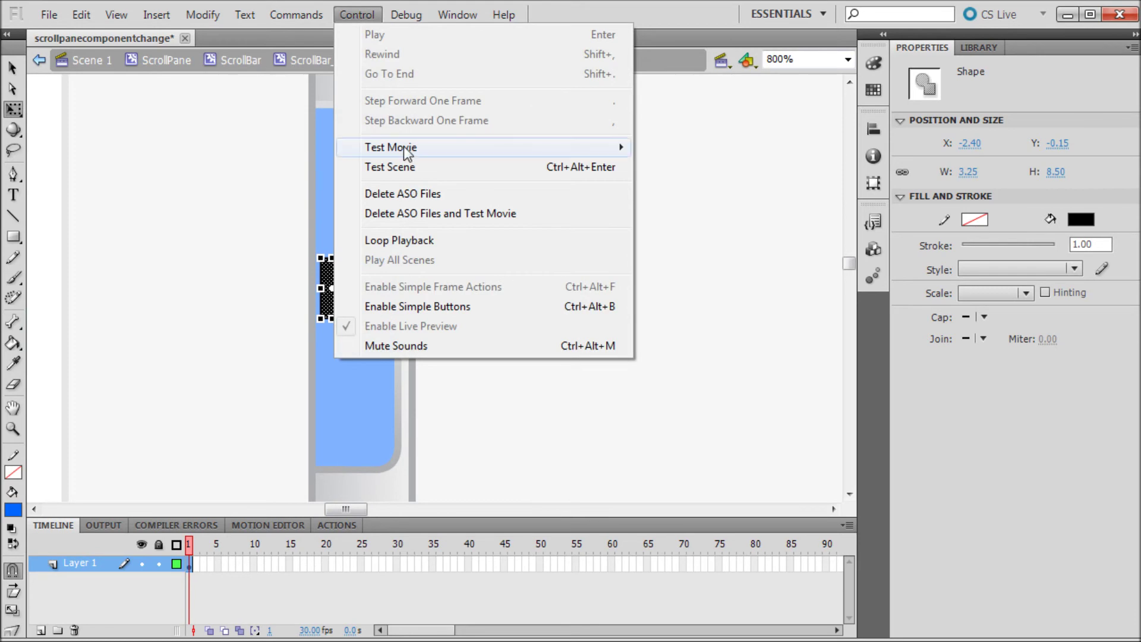
Run a quick test, then nudge the black grip shape right to X -1.50
{"action": "left_click", "coordinate": [670, 234]}
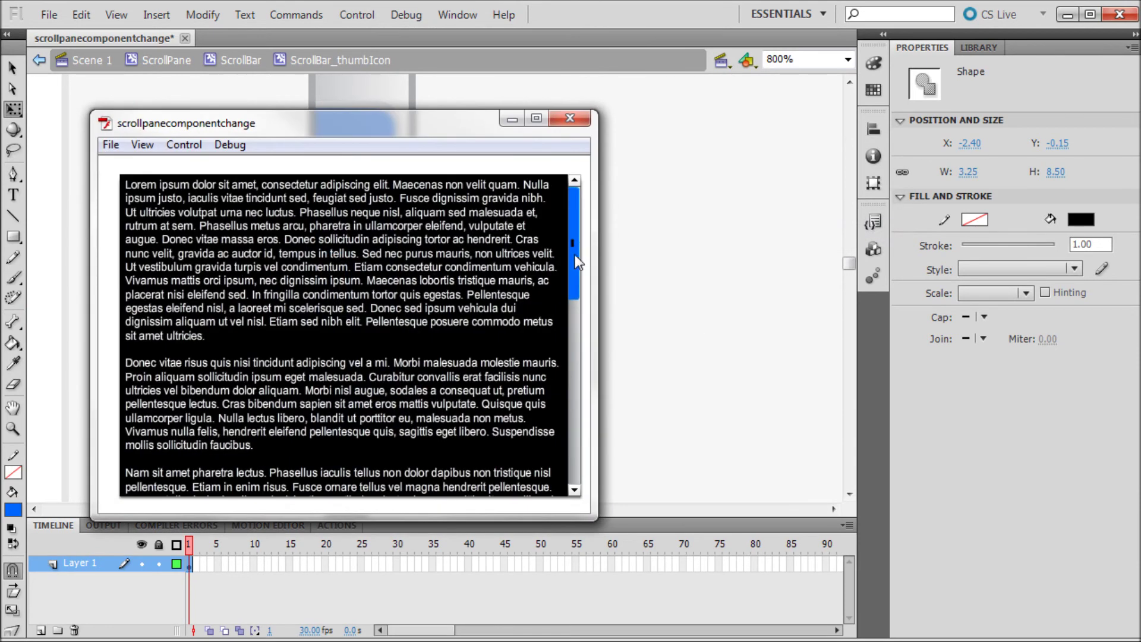
{"action": "left_click", "coordinate": [569, 118]}
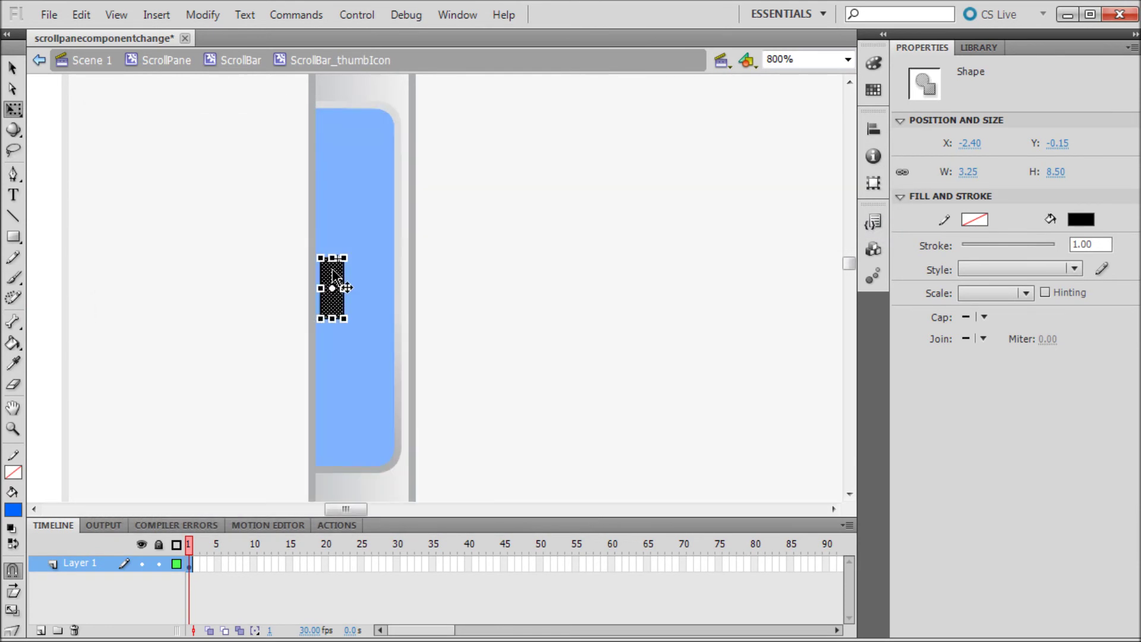
{"action": "left_click_drag", "start_coordinate": [337, 279], "coordinate": [344, 279]}
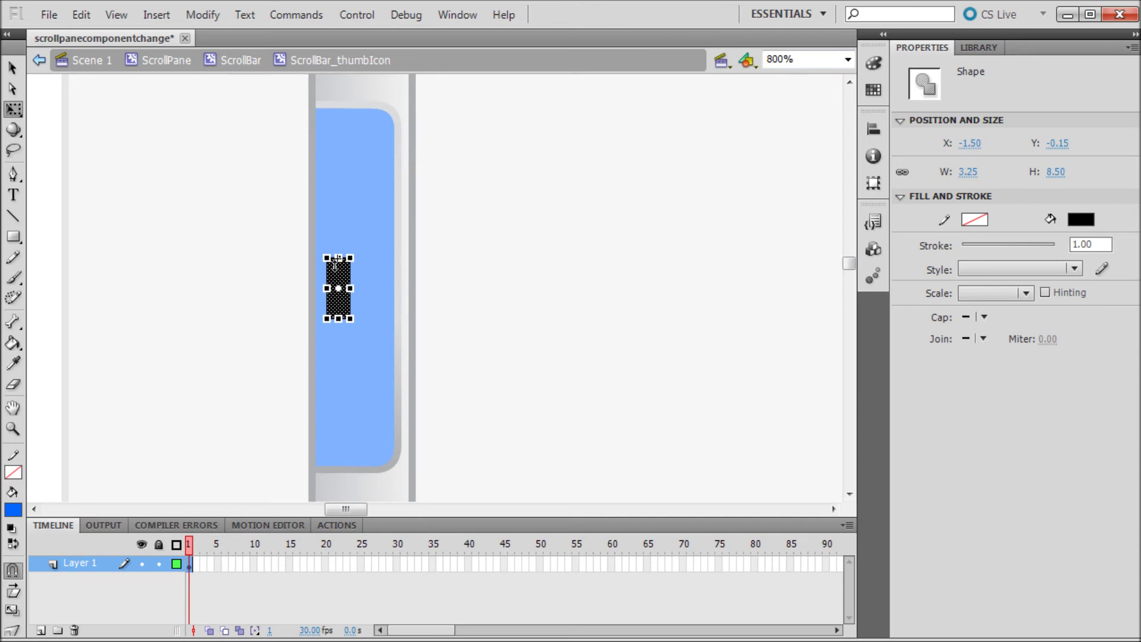
Test the movie again to confirm the centred grip on the scrollbar thumb, then close it
{"action": "left_click", "coordinate": [358, 14]}
{"action": "mouse_move", "coordinate": [391, 147]}
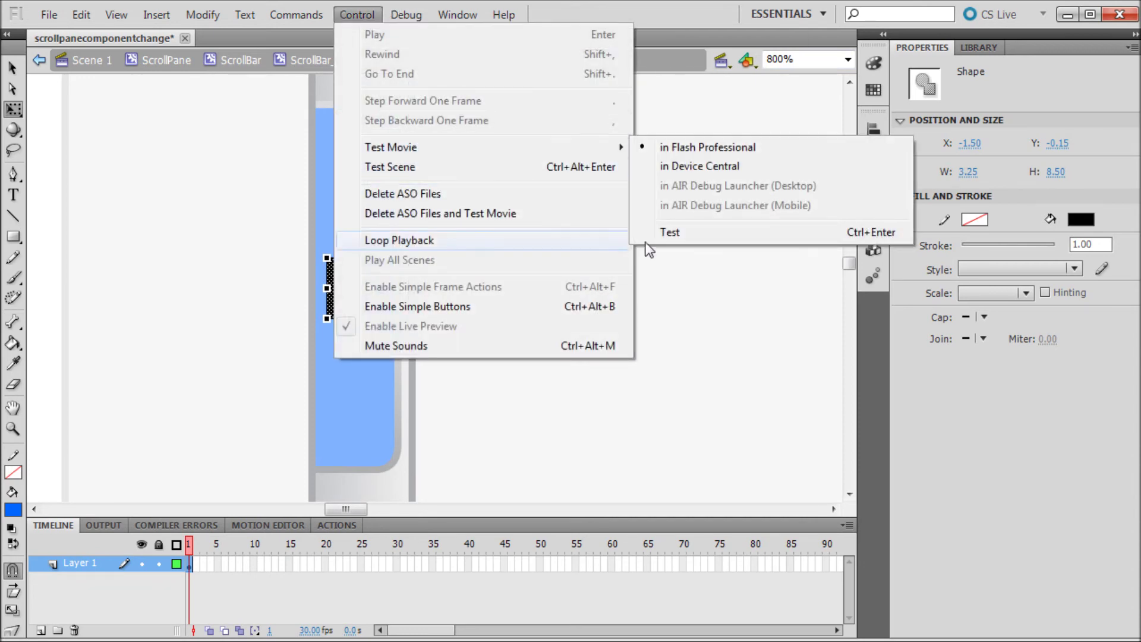
{"action": "left_click", "coordinate": [660, 232]}
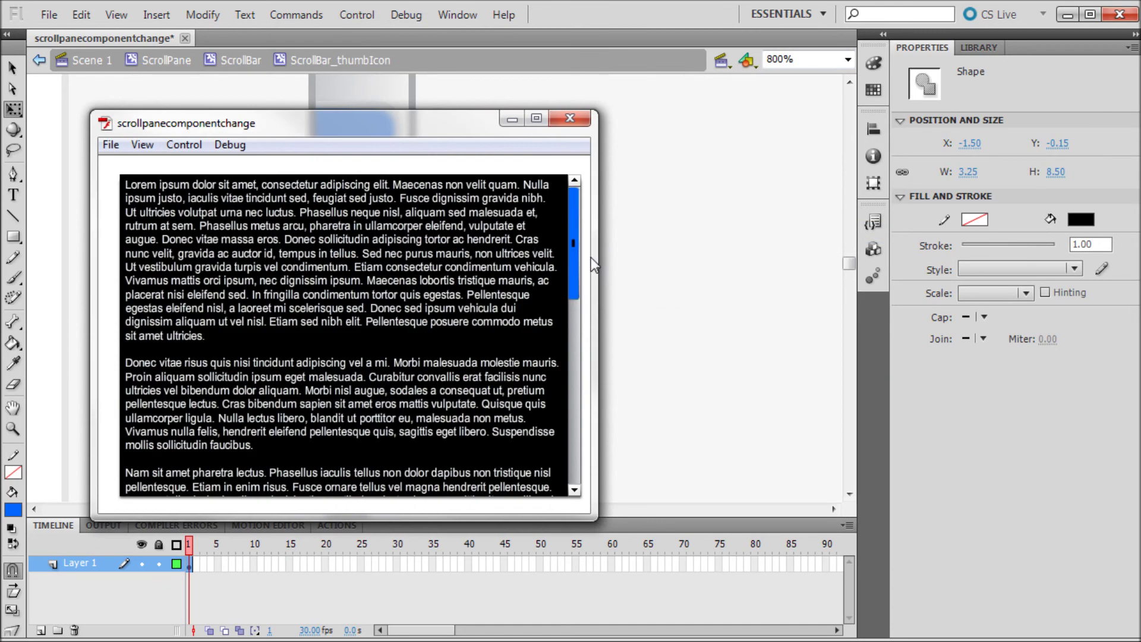
{"action": "left_click_drag", "start_coordinate": [576, 250], "coordinate": [576, 251]}
{"action": "left_click", "coordinate": [572, 118]}
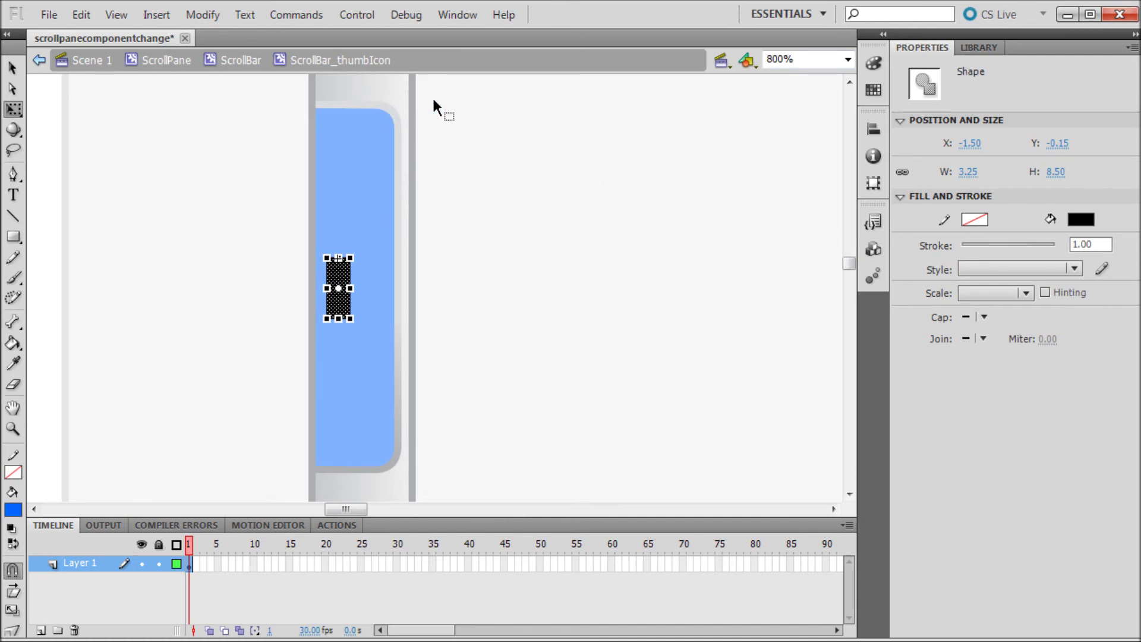
{"action": "left_click", "coordinate": [457, 15]}
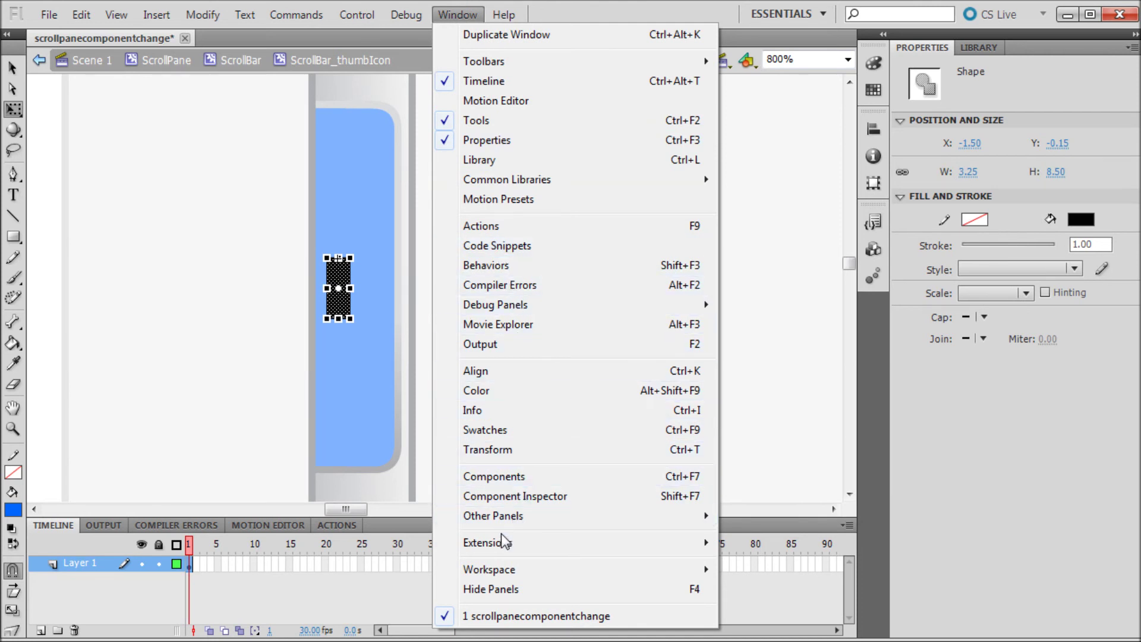
{"action": "left_click", "coordinate": [507, 479]}
{"action": "scroll", "coordinate": [694, 427], "scroll_direction": "down", "scroll_amount": 1}
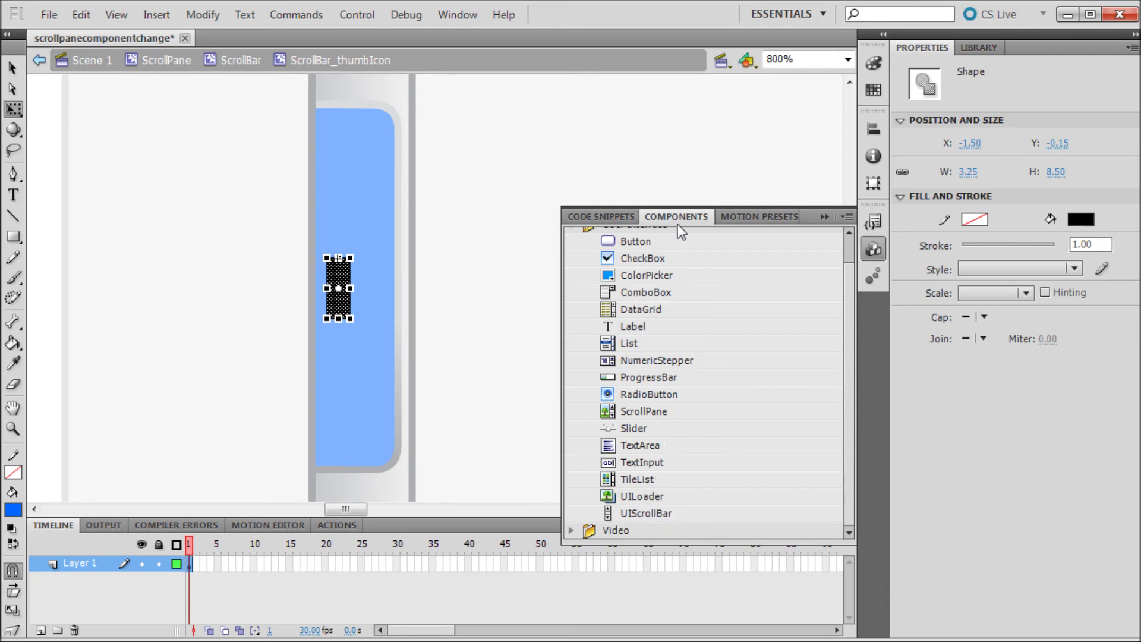
{"action": "left_click", "coordinate": [824, 218]}
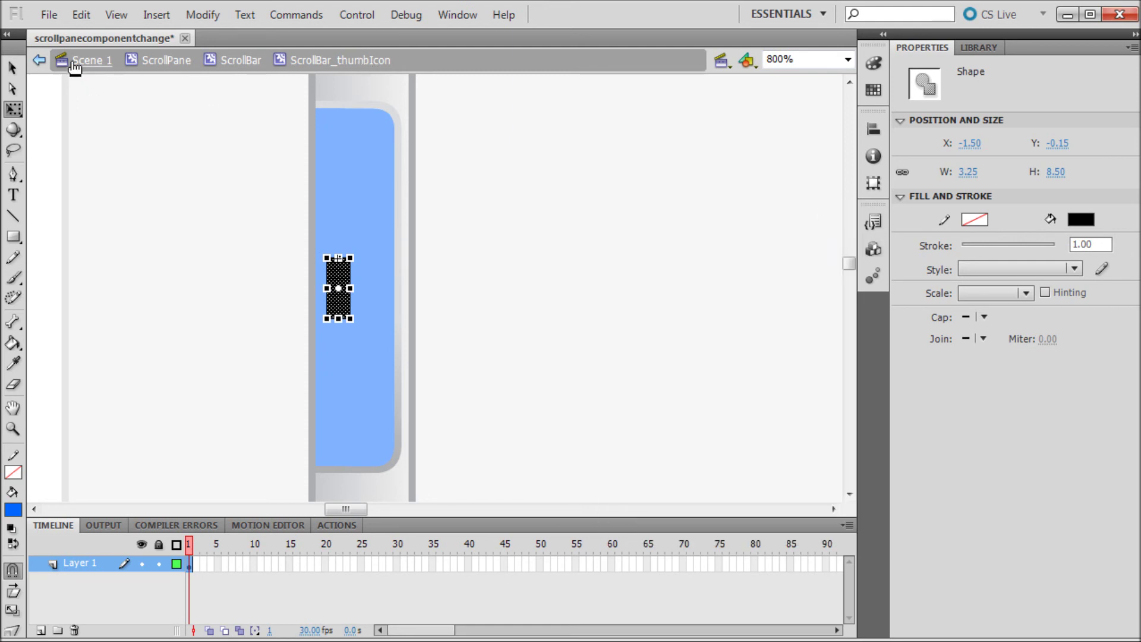
{"action": "left_click", "coordinate": [40, 60]}
Step out of the thumb and ScrollBar symbols, zoom to 100%, and return to Scene 1
{"action": "left_click", "coordinate": [369, 208]}
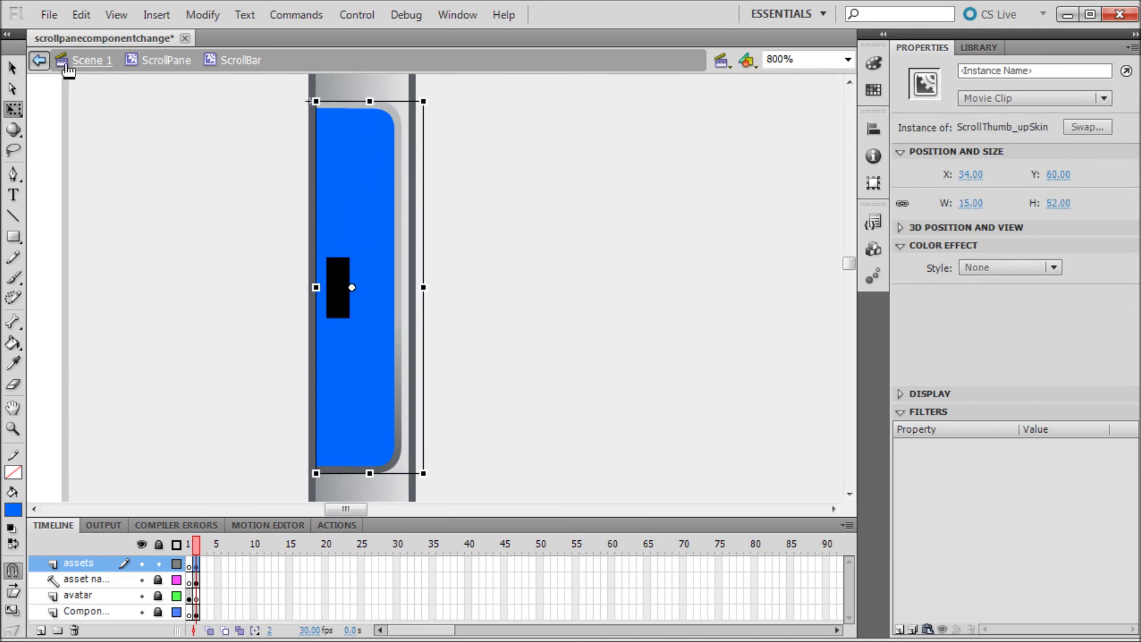
{"action": "left_click", "coordinate": [40, 60]}
{"action": "scroll", "coordinate": [373, 256], "scroll_direction": "up", "scroll_amount": 2}
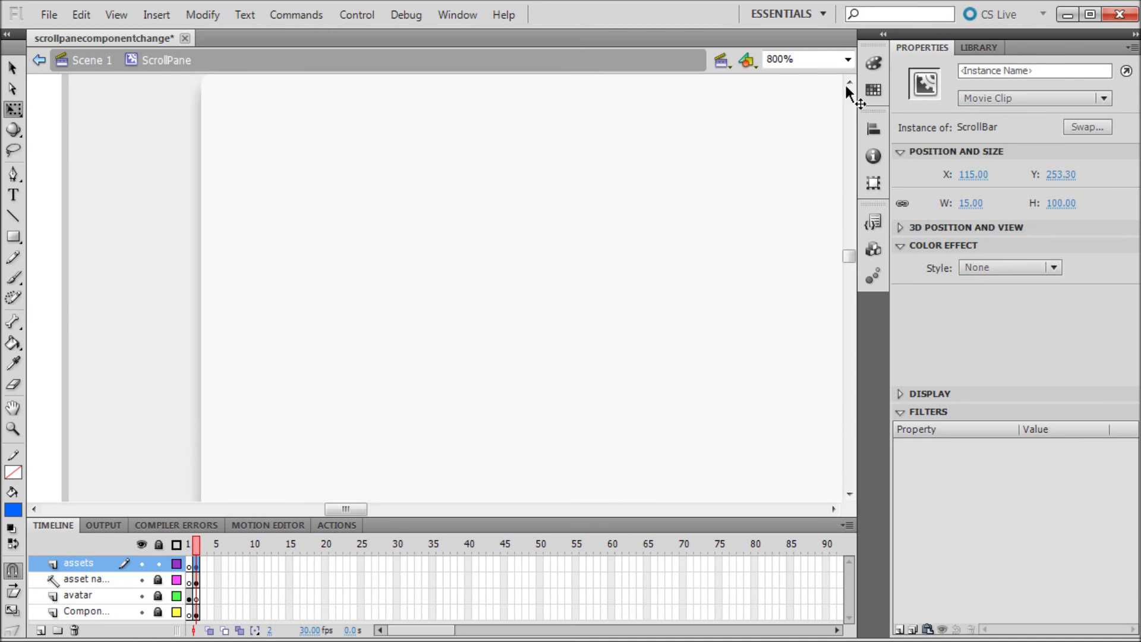
{"action": "left_click", "coordinate": [848, 60]}
{"action": "left_click", "coordinate": [789, 127]}
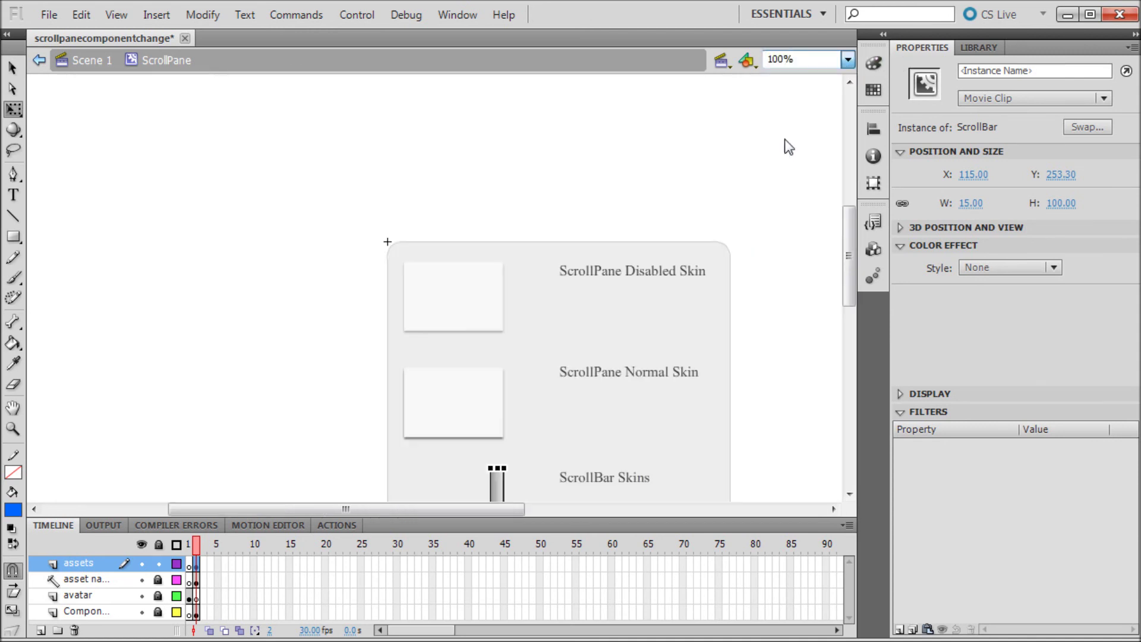
{"action": "scroll", "coordinate": [652, 304], "scroll_direction": "down", "scroll_amount": 3}
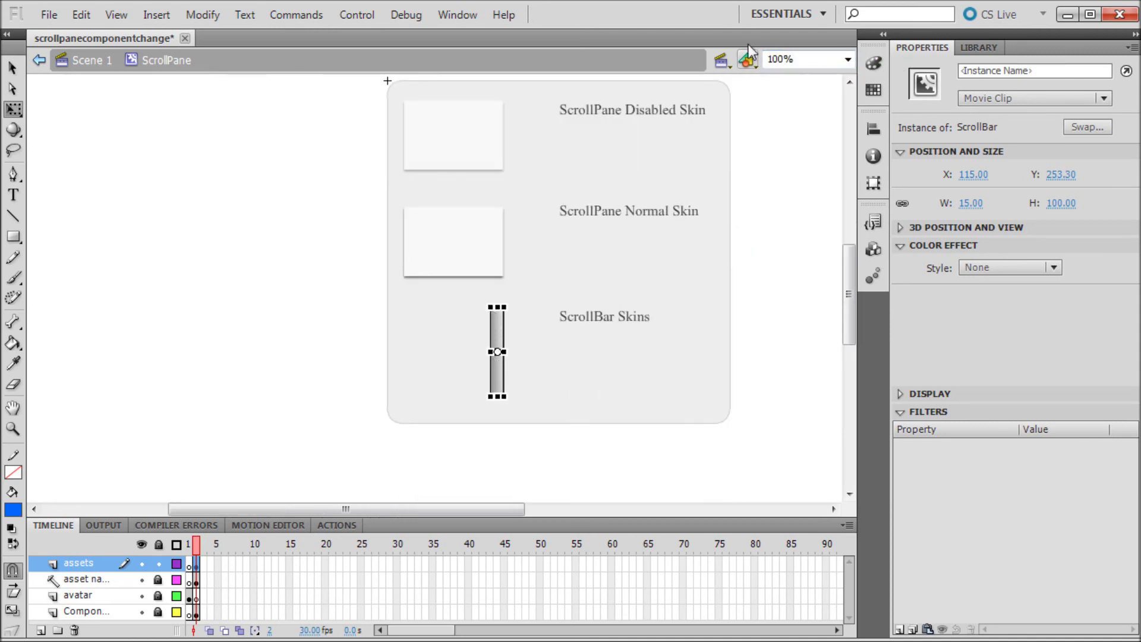
{"action": "left_click", "coordinate": [92, 60]}
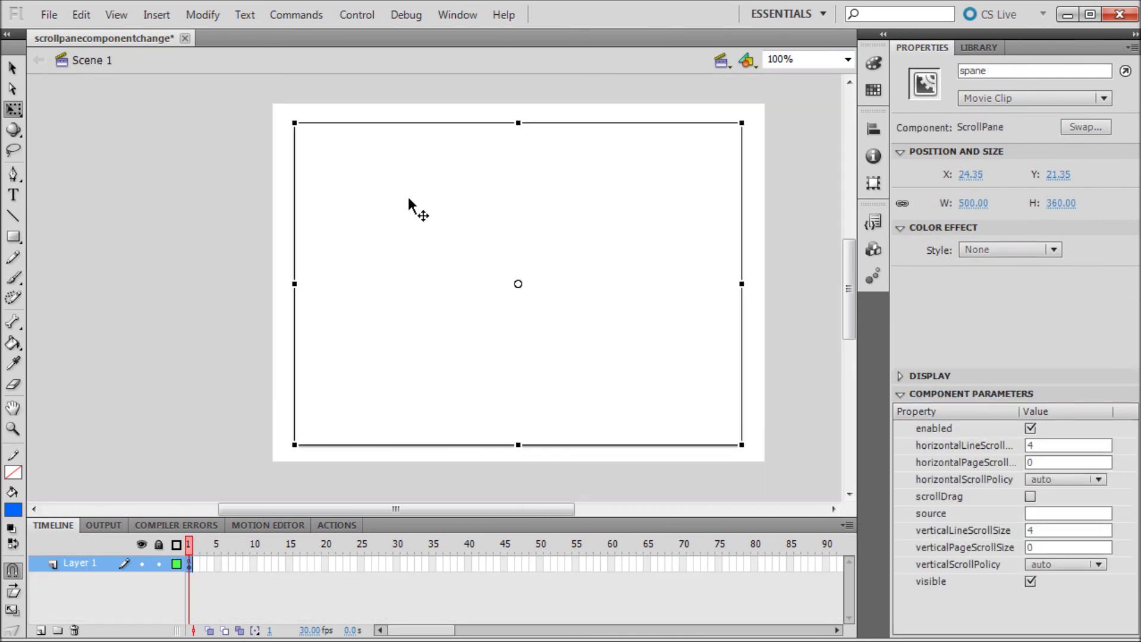
{"action": "left_click", "coordinate": [178, 214]}
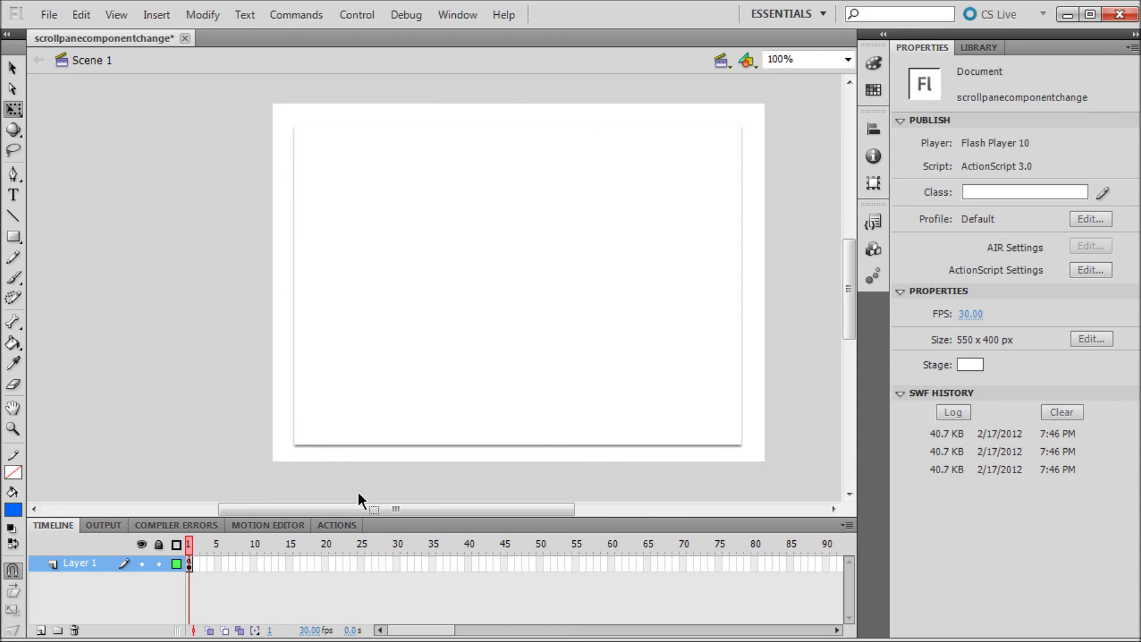
{"action": "left_click_drag", "start_coordinate": [360, 507], "coordinate": [380, 508]}
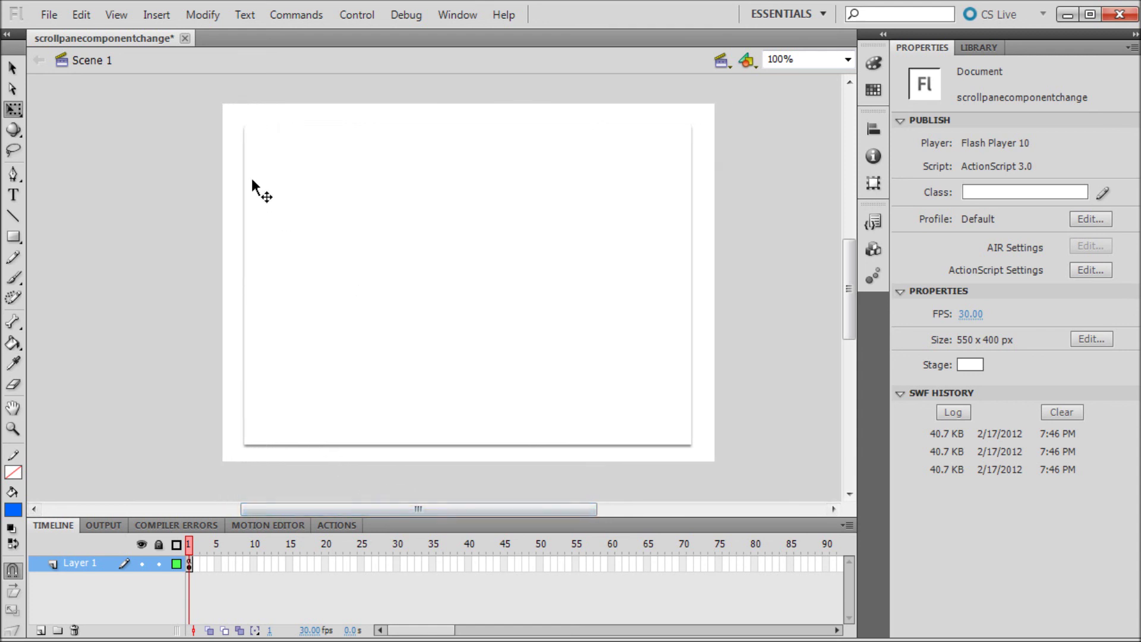